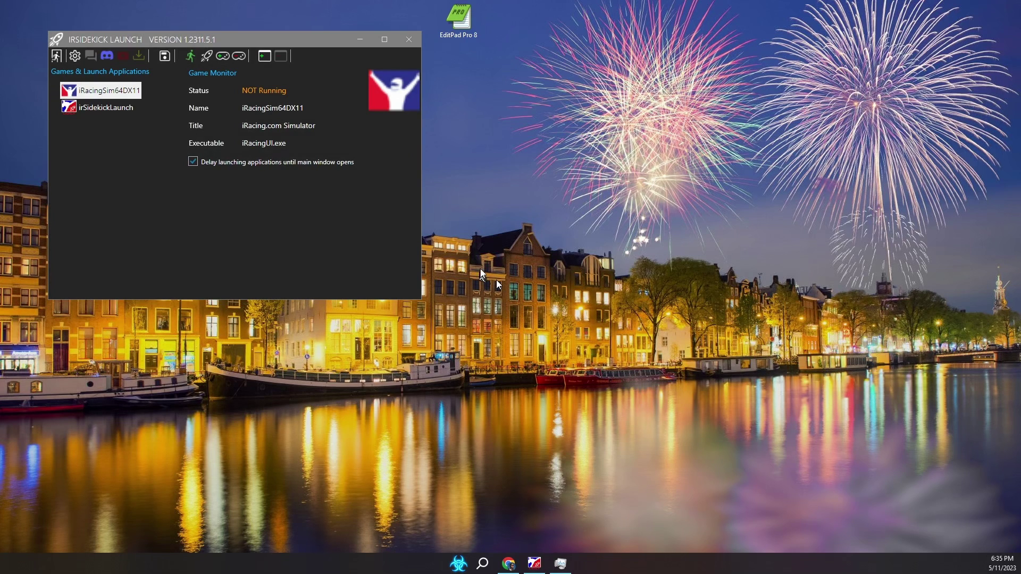
# Step: Select iRacingSim64DX11 and review the launcher's general options, then close them
pyautogui.click(324, 247)
pyautogui.click(70, 94)
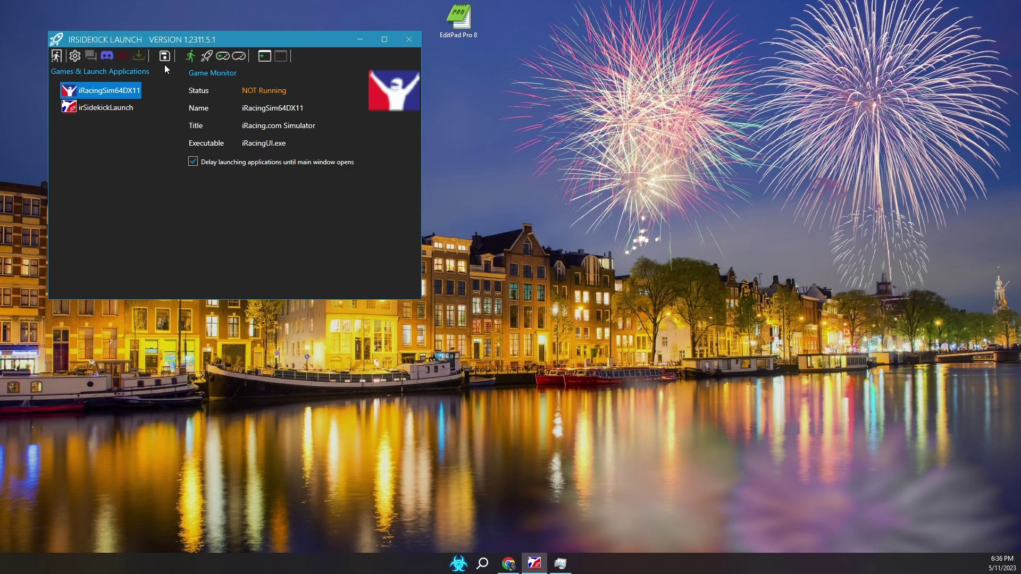
pyautogui.click(75, 56)
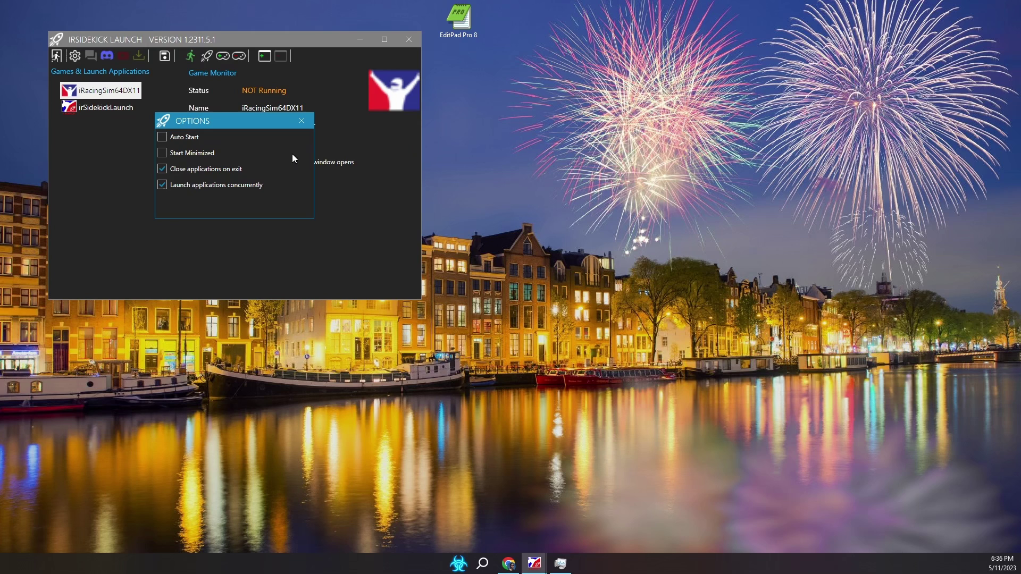
pyautogui.click(303, 121)
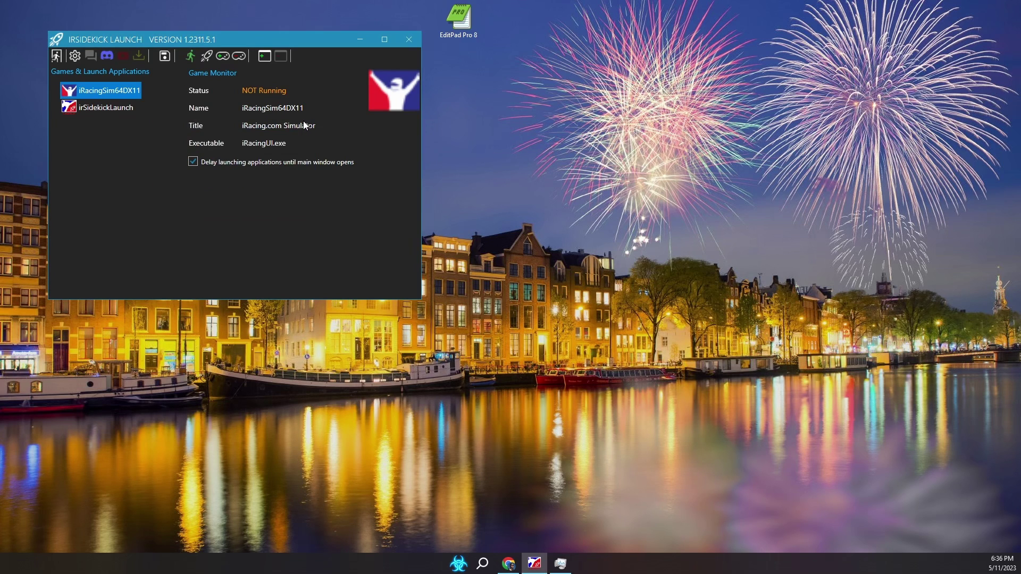
pyautogui.click(121, 93)
pyautogui.click(225, 63)
# Step: Start EditPad Pro 8, add it to the launch list as EditPadPro8, then close EditPad
pyautogui.click(463, 19)
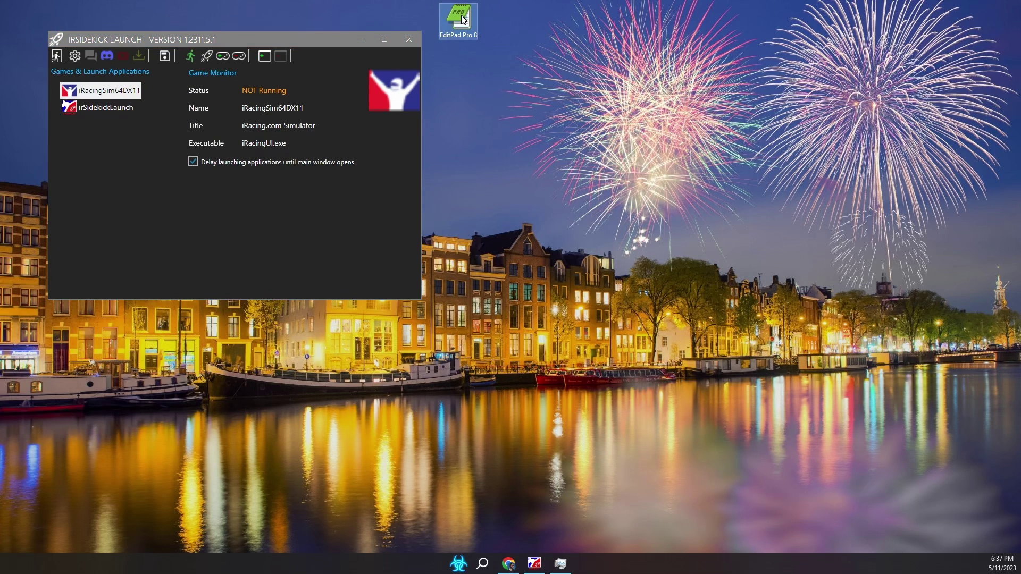
pyautogui.doubleClick(463, 20)
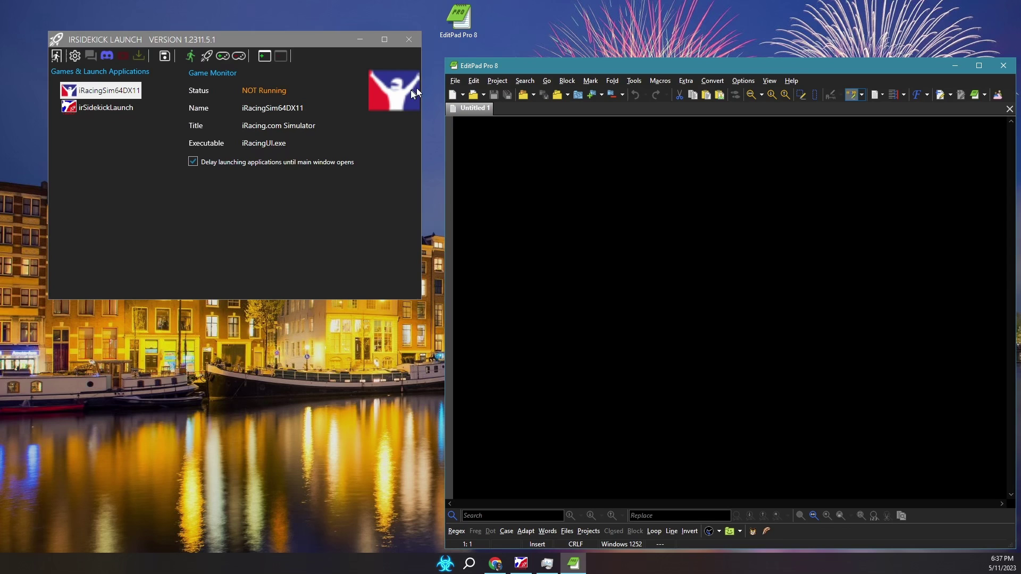
pyautogui.click(322, 40)
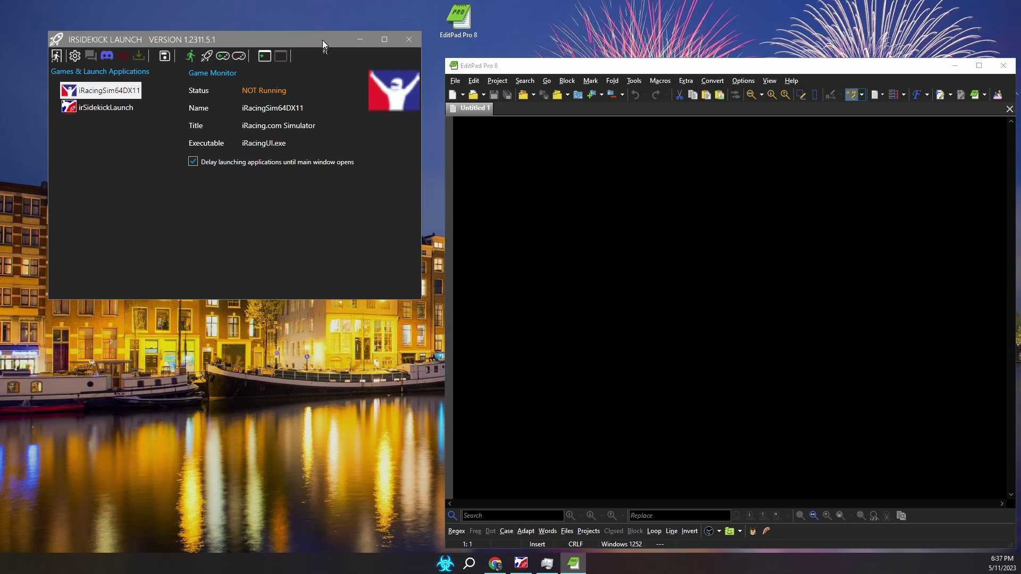
pyautogui.click(222, 57)
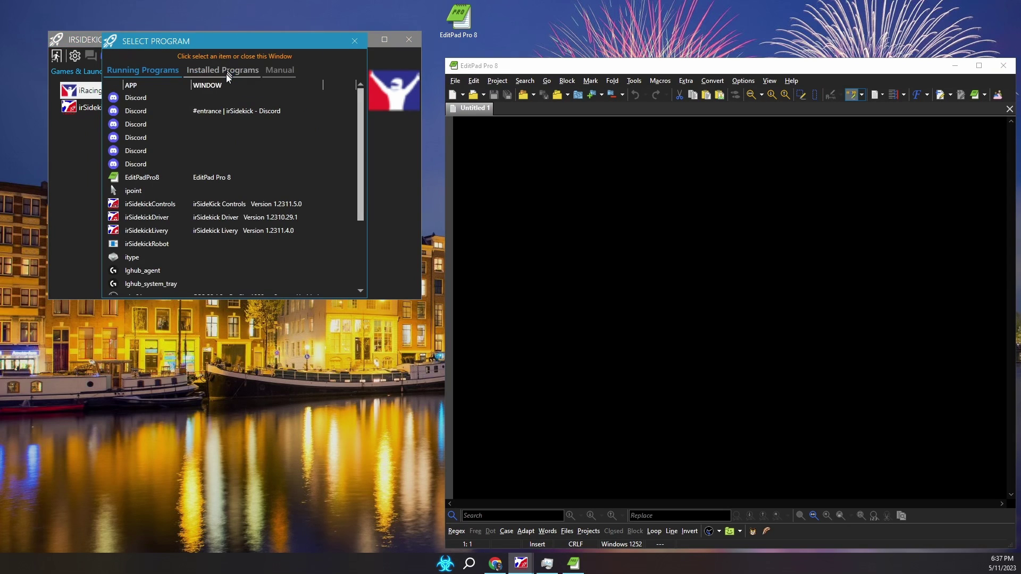
pyautogui.click(141, 177)
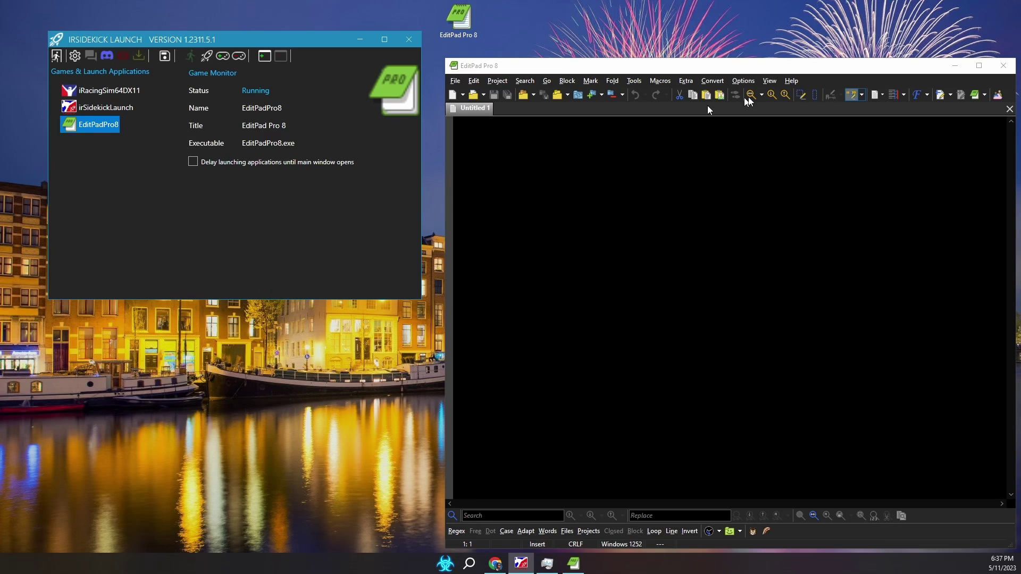
pyautogui.click(1004, 65)
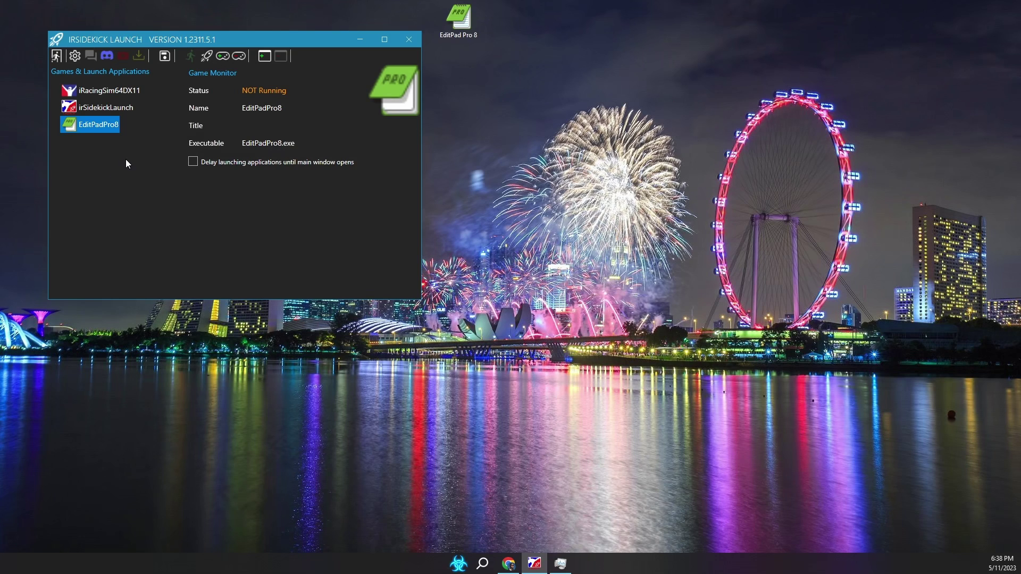
# Step: Add Ember Media Manager (Ember Media Manager.exe) from the Installed Programs list
pyautogui.click(224, 59)
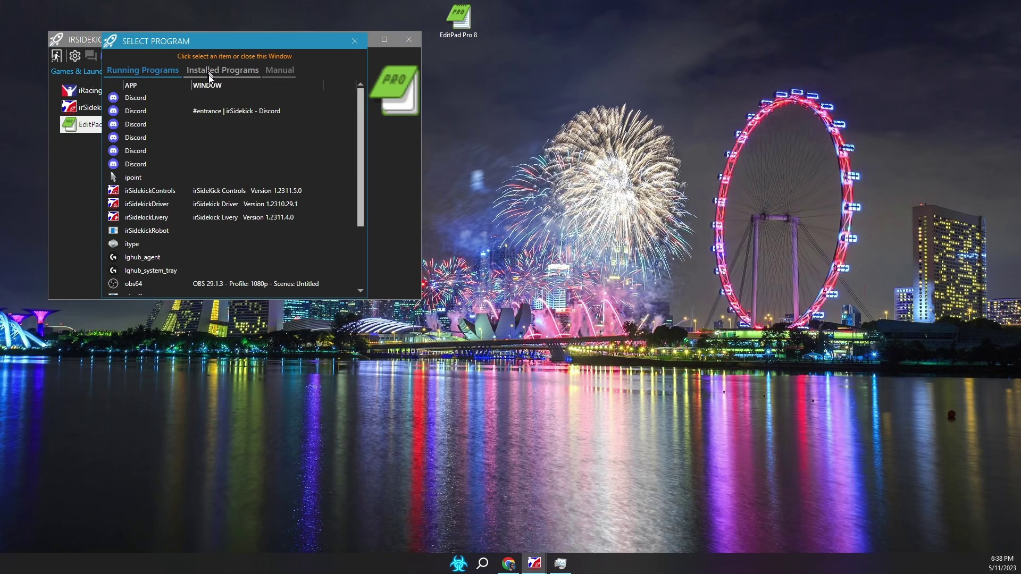
pyautogui.click(209, 72)
pyautogui.scroll(-5, 187, 178)
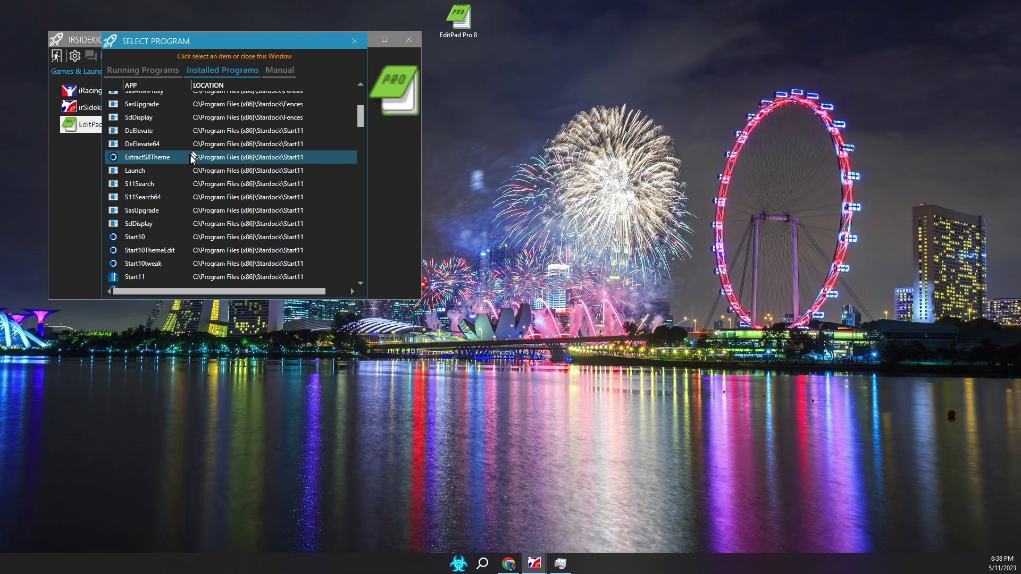
pyautogui.scroll(-6, 187, 178)
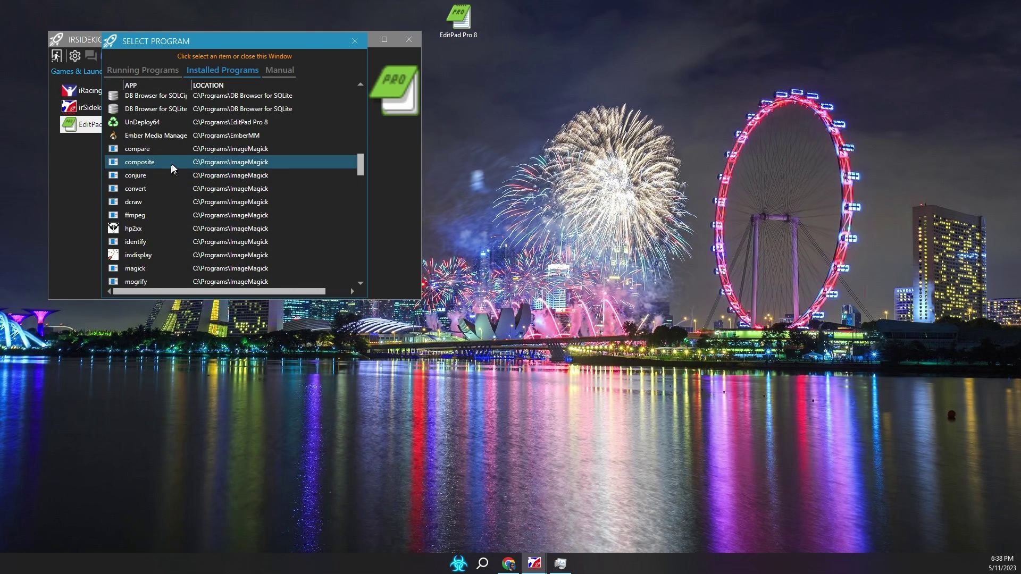
pyautogui.click(166, 138)
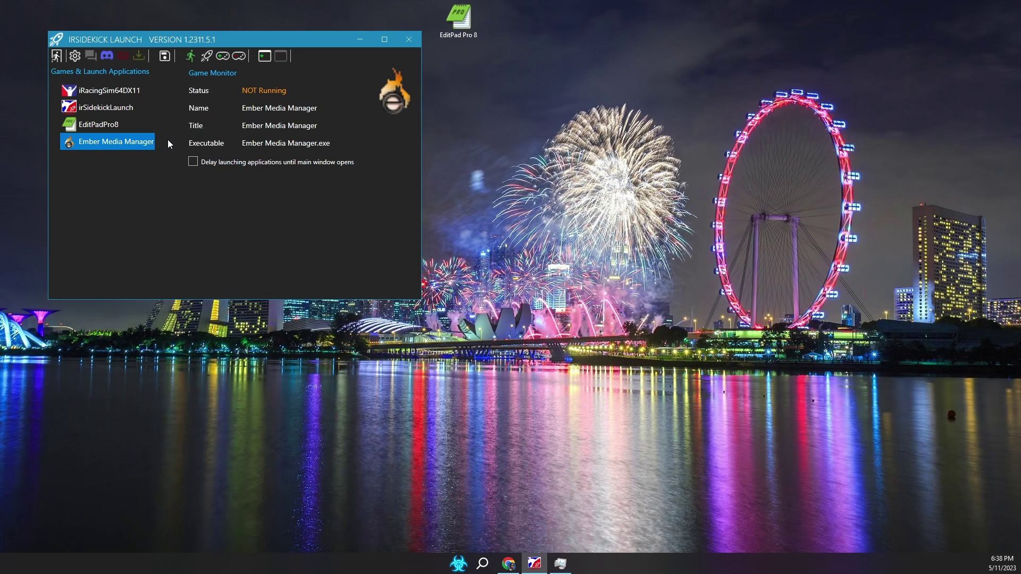
# Step: Manually add the GIMP 2.10.34 Start Menu shortcut, creating the gimp-2.10 entry
pyautogui.click(221, 57)
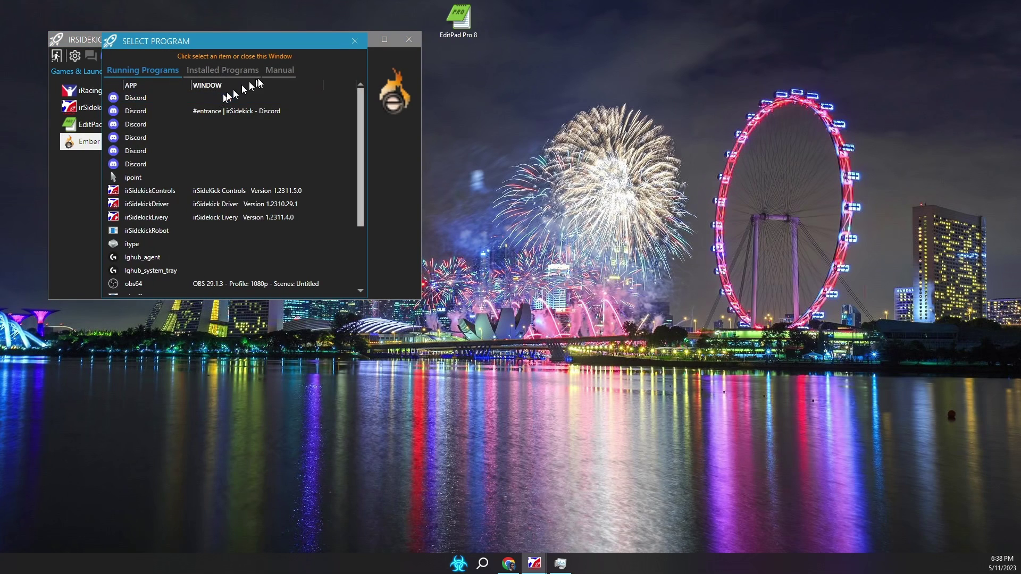
pyautogui.click(272, 73)
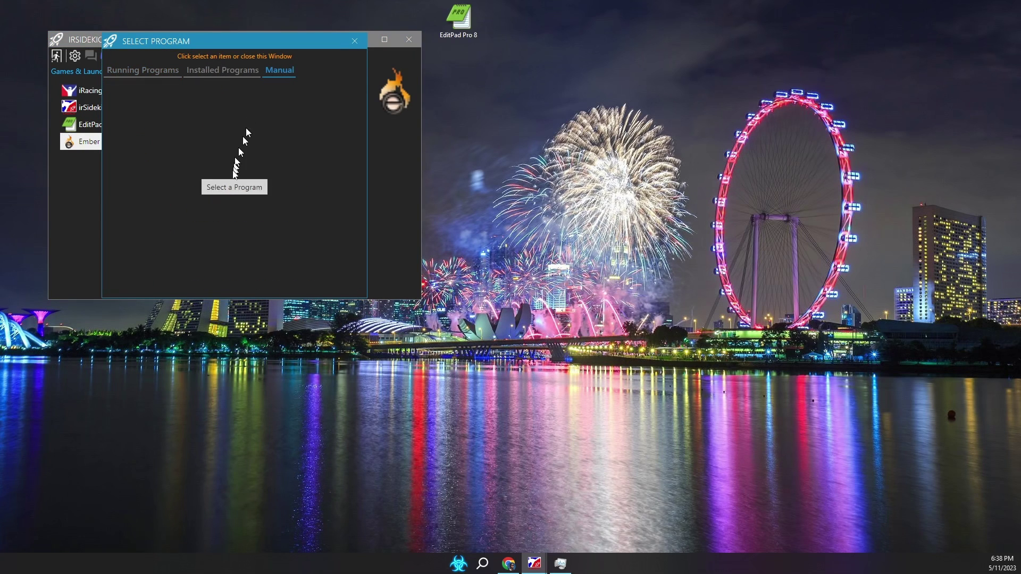
pyautogui.click(233, 186)
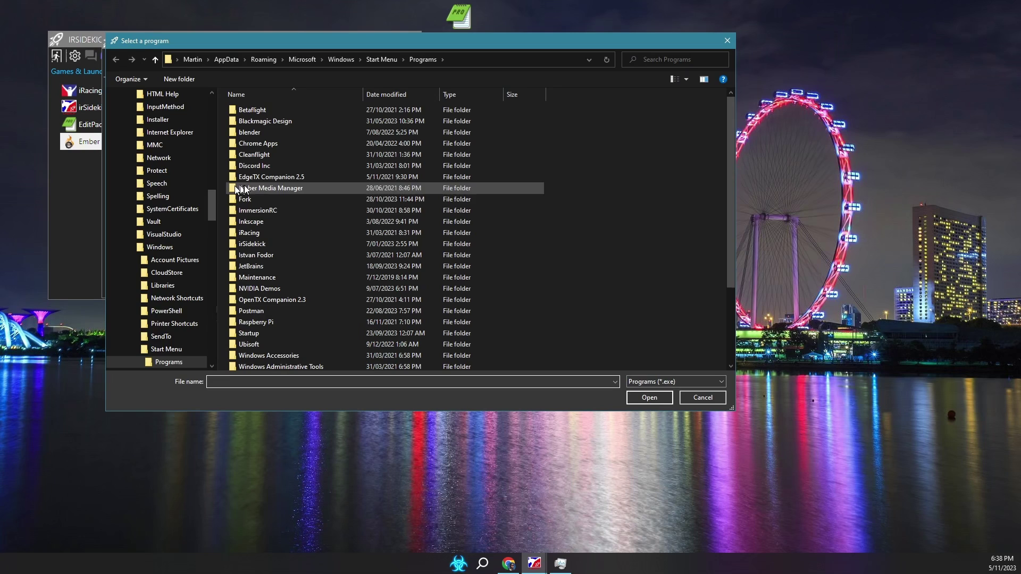
pyautogui.scroll(-3, 301, 249)
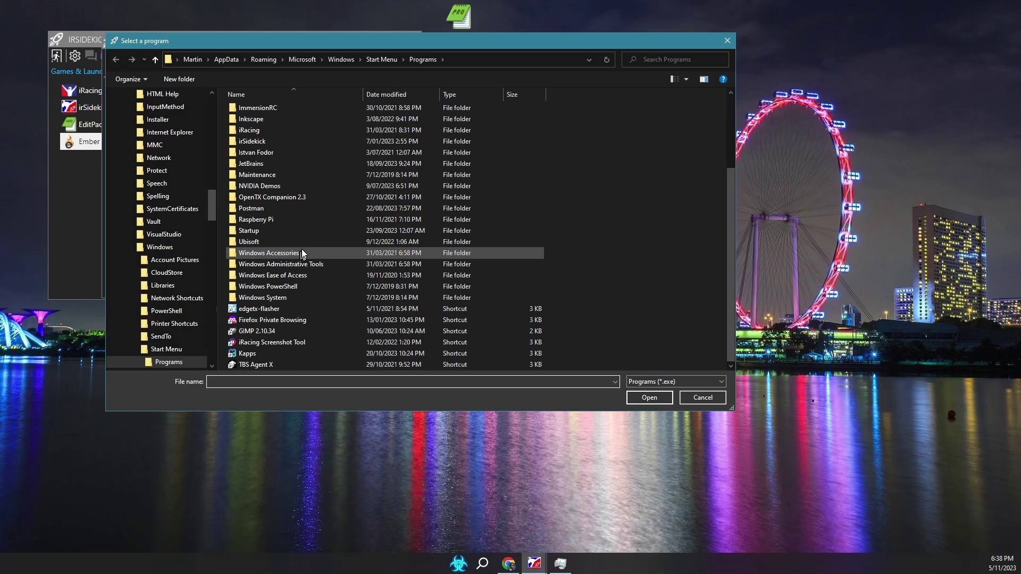
pyautogui.click(253, 330)
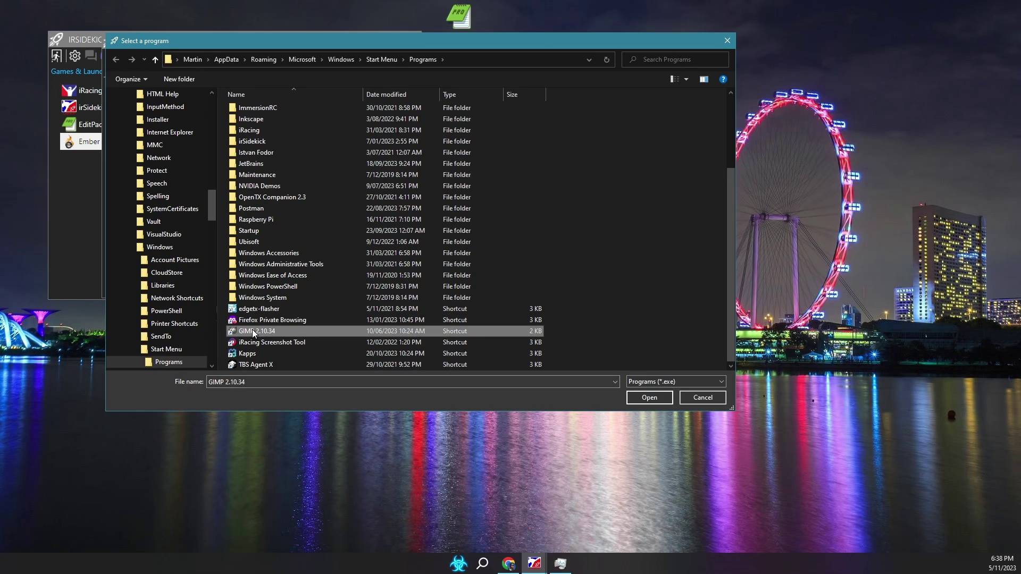
pyautogui.click(648, 397)
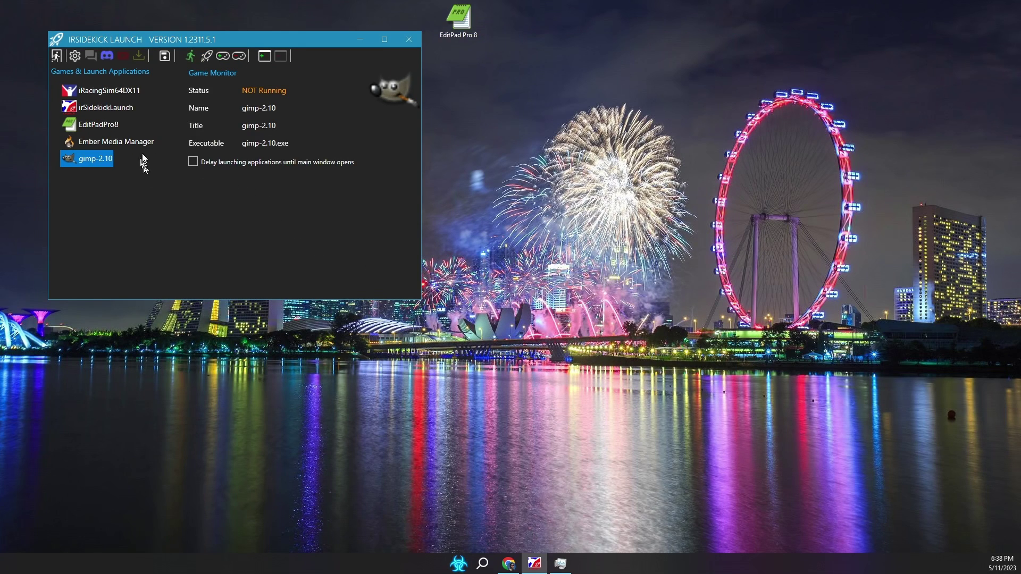
# Step: Delete the gimp-2.10 and Ember Media Manager entries, then select iRacingSim64DX11
pyautogui.click(241, 58)
pyautogui.click(242, 56)
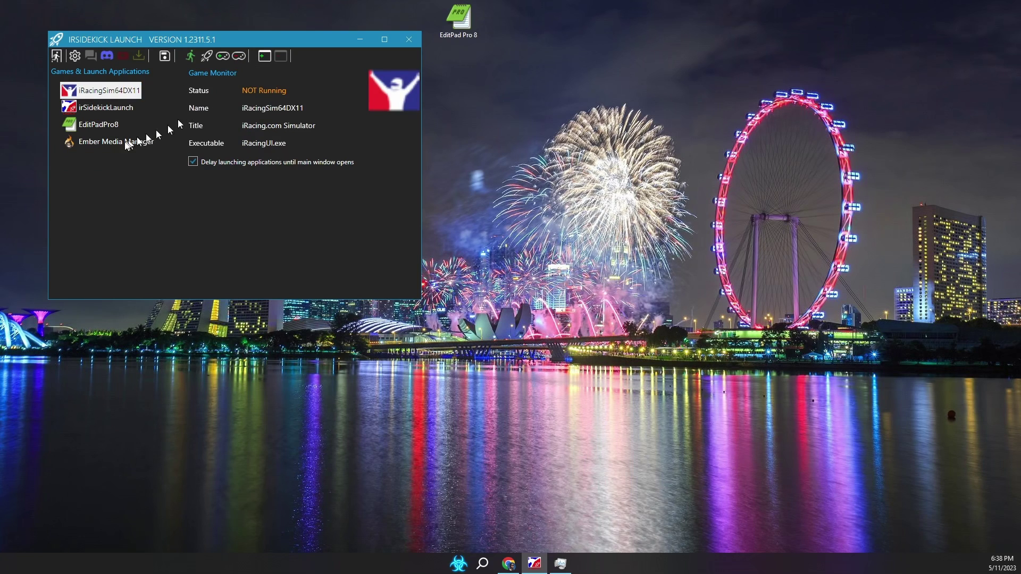
pyautogui.click(99, 144)
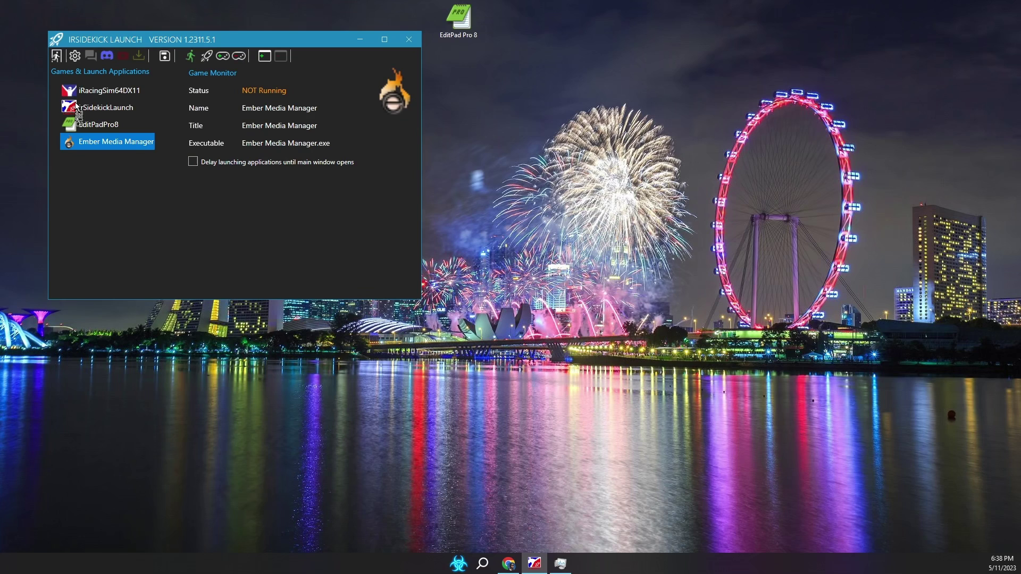
pyautogui.moveTo(77, 107); pyautogui.dragTo(82, 93)
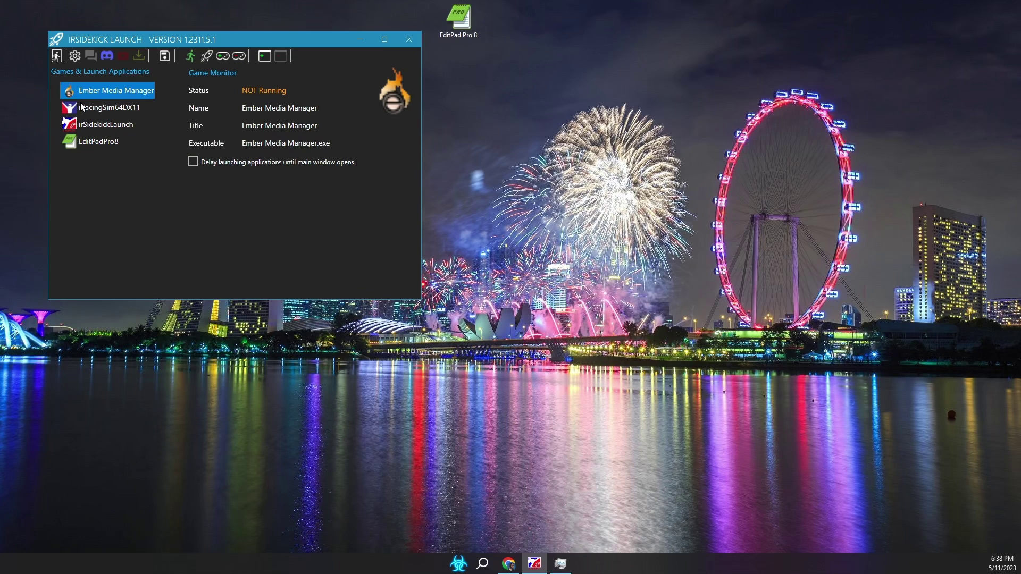
pyautogui.click(239, 58)
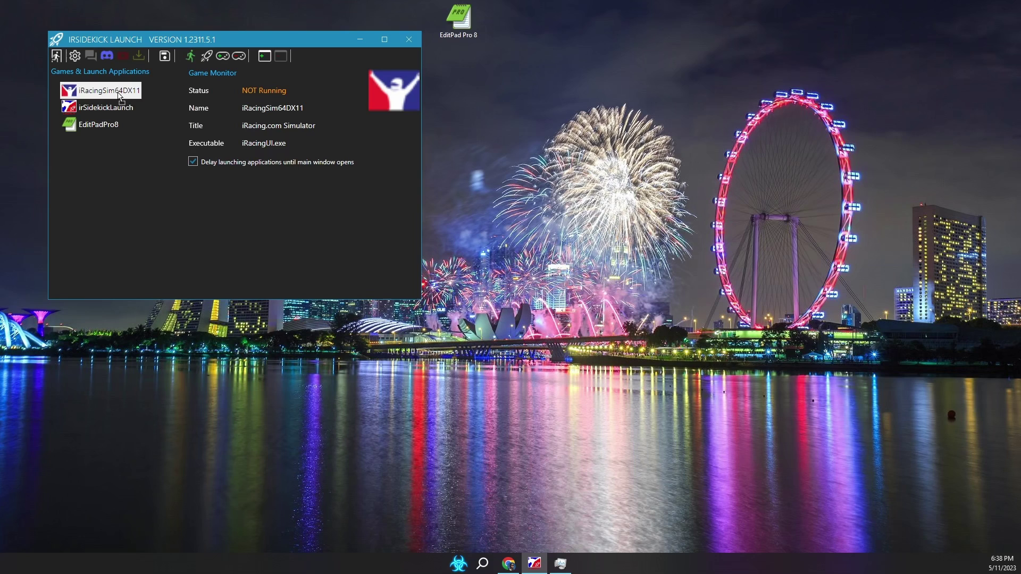
pyautogui.click(118, 96)
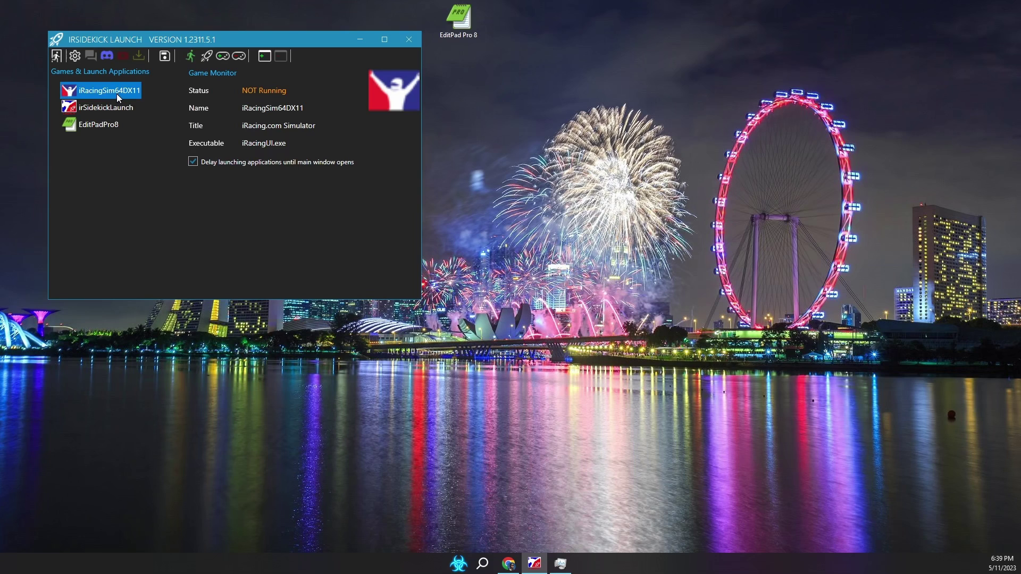
# Step: Add Trading Paints and SimHubWPF as supporting apps under iRacingSim64DX11
pyautogui.click(264, 63)
pyautogui.click(263, 60)
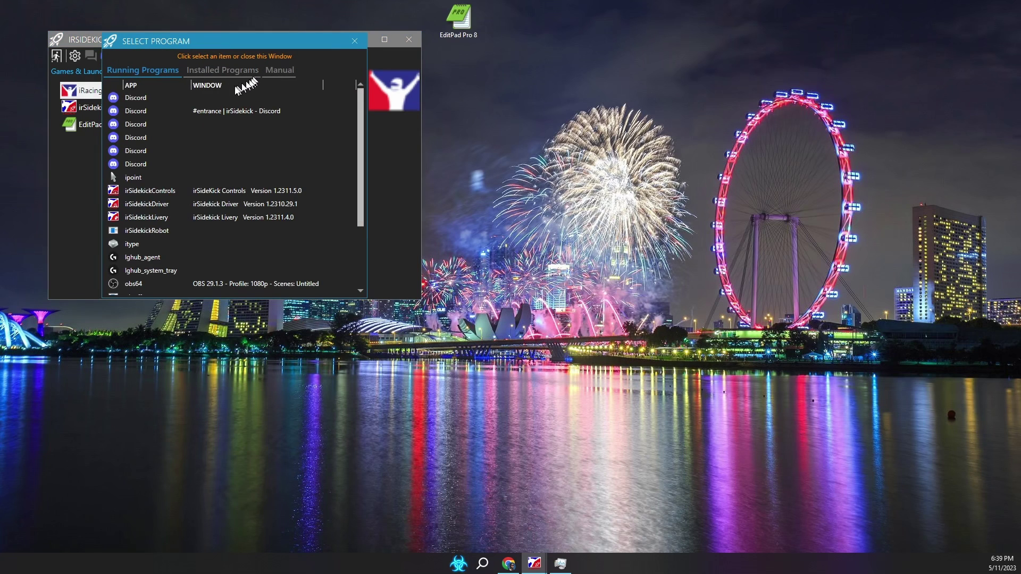
pyautogui.scroll(-2, 144, 237)
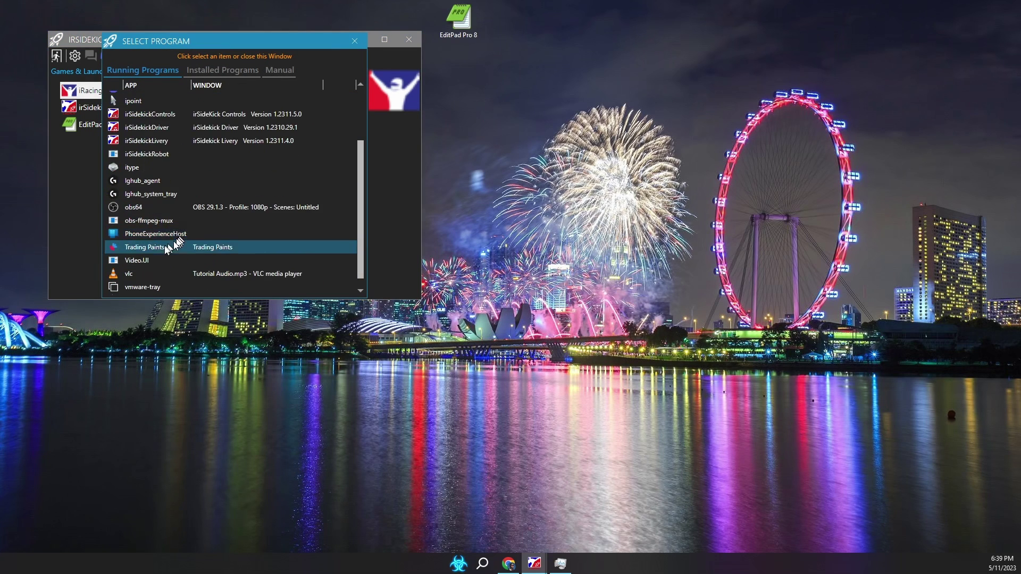
pyautogui.click(157, 248)
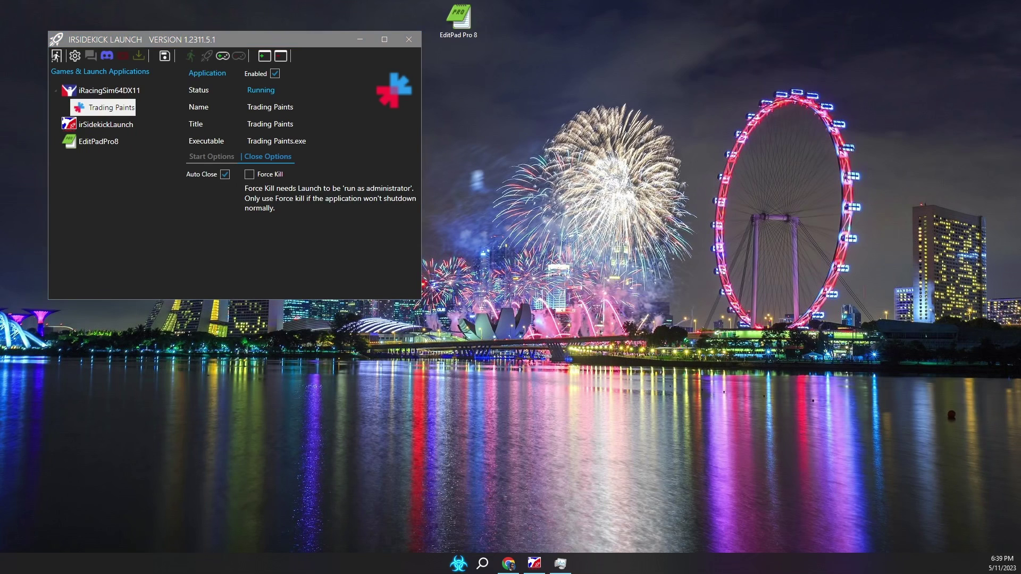
pyautogui.click(265, 57)
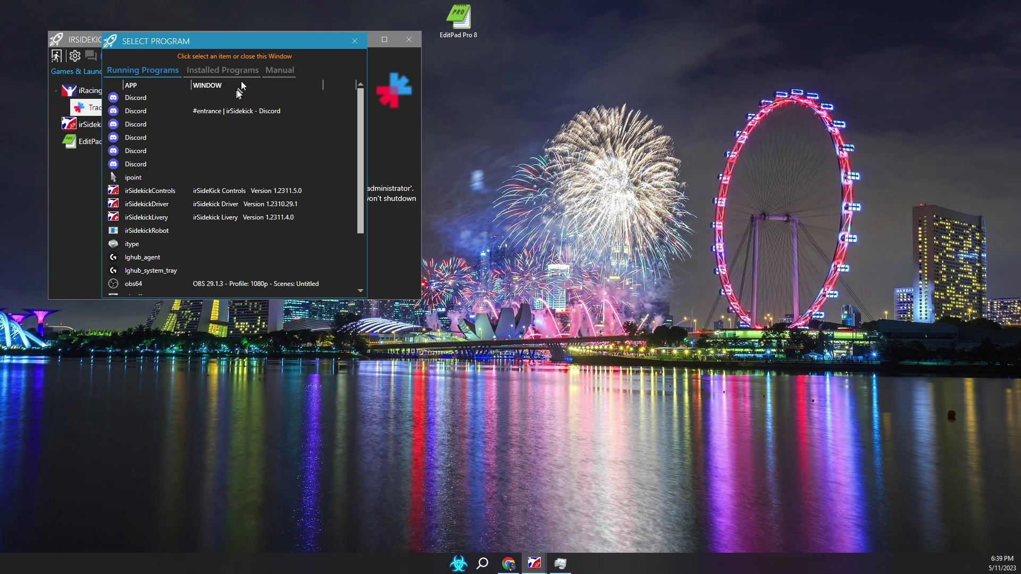
pyautogui.click(235, 72)
pyautogui.scroll(-20, 228, 159)
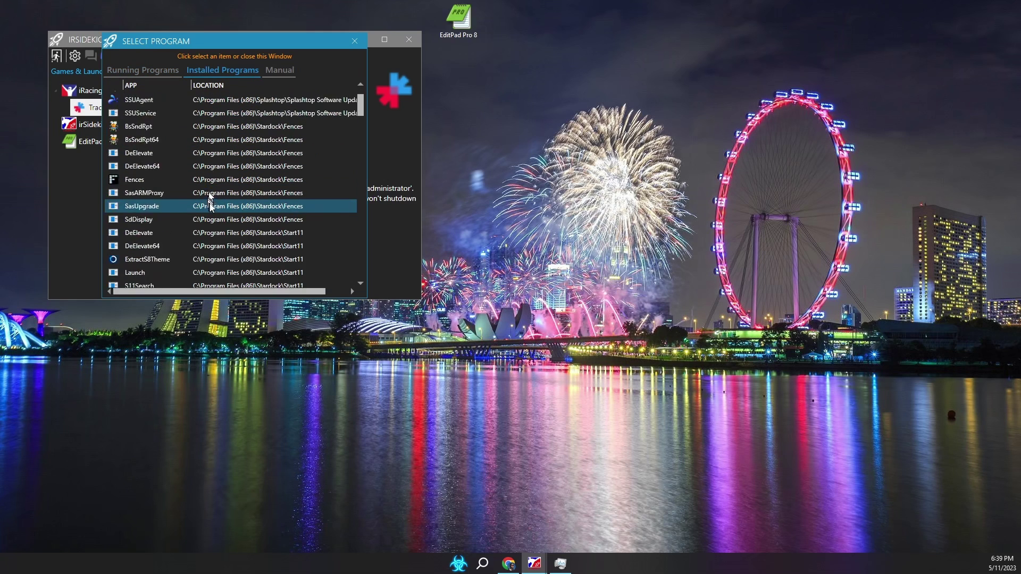
pyautogui.scroll(-15, 226, 216)
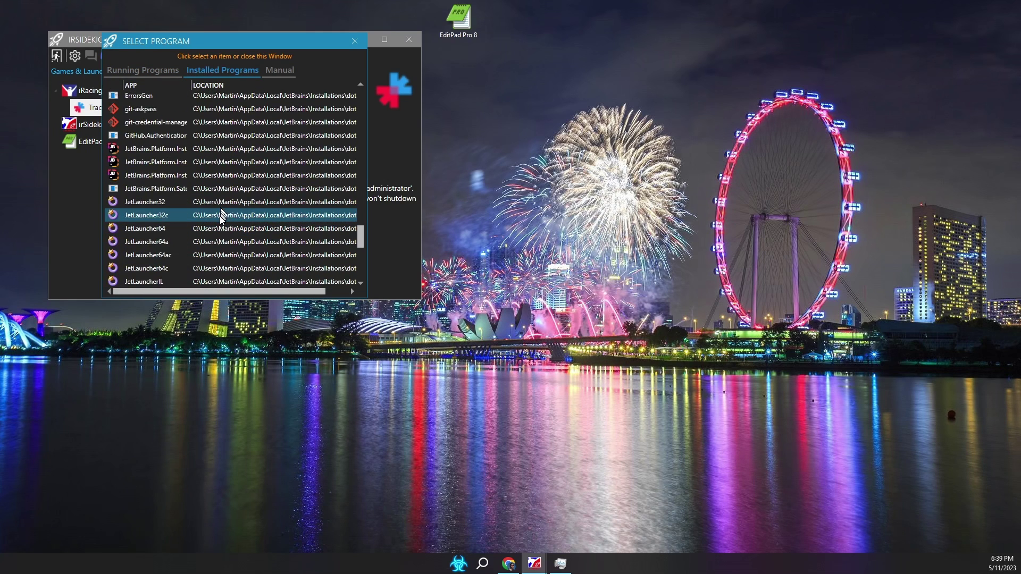
pyautogui.click(151, 268)
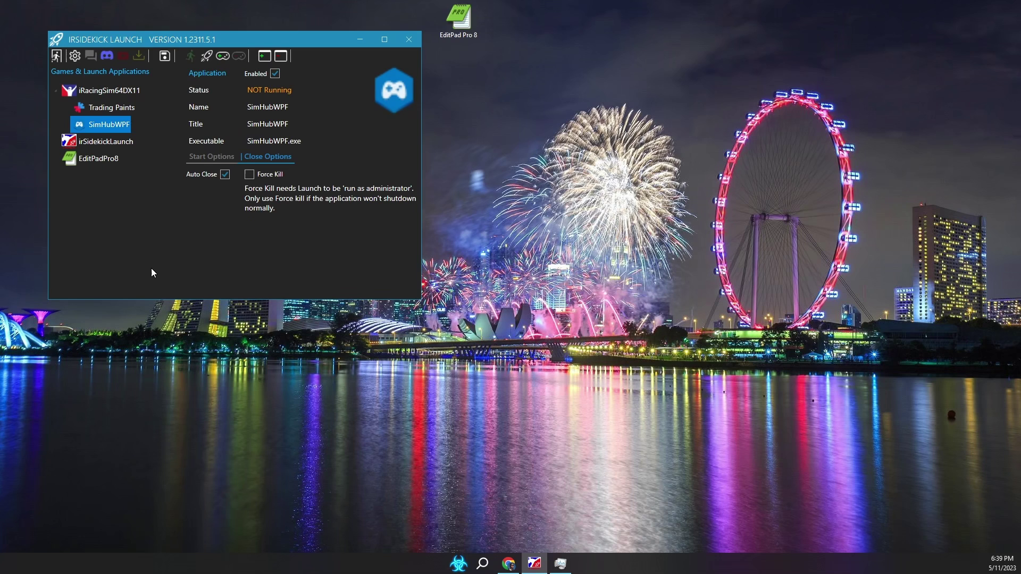
# Step: Nest irSidekickControls from the running programs under irSidekickLaunch, removing a misplaced copy
pyautogui.click(124, 143)
pyautogui.click(223, 58)
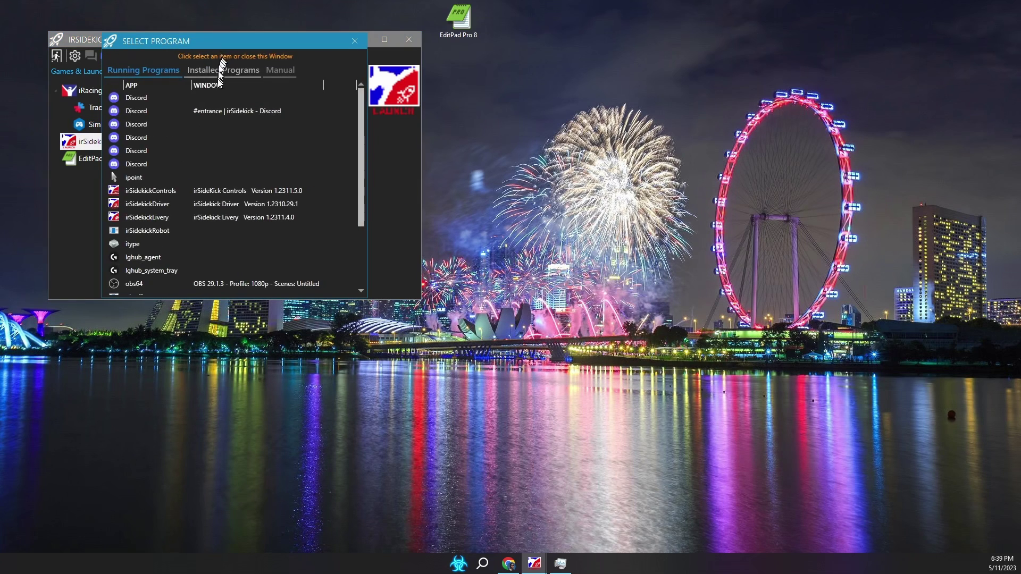
pyautogui.click(166, 191)
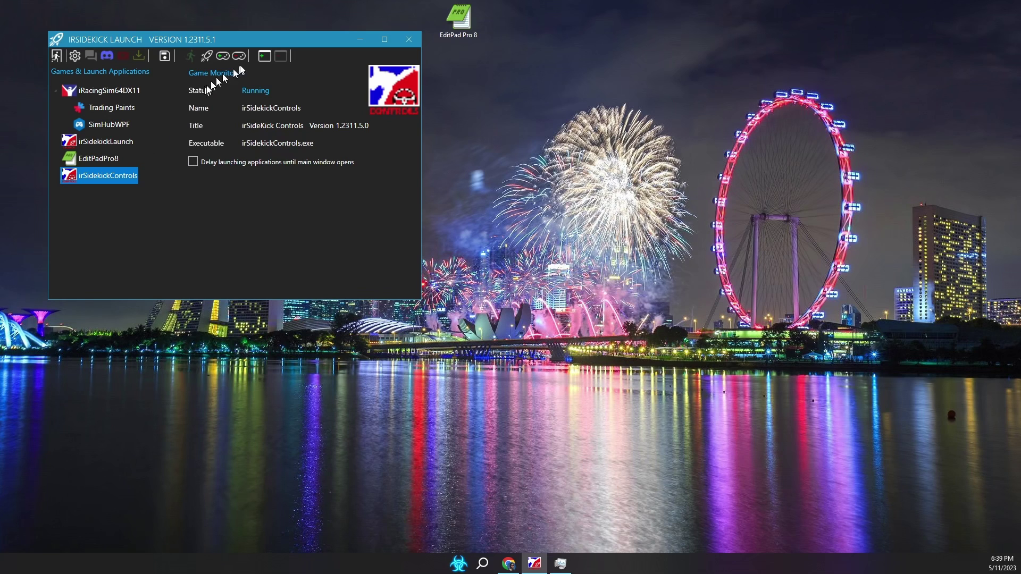
pyautogui.click(239, 56)
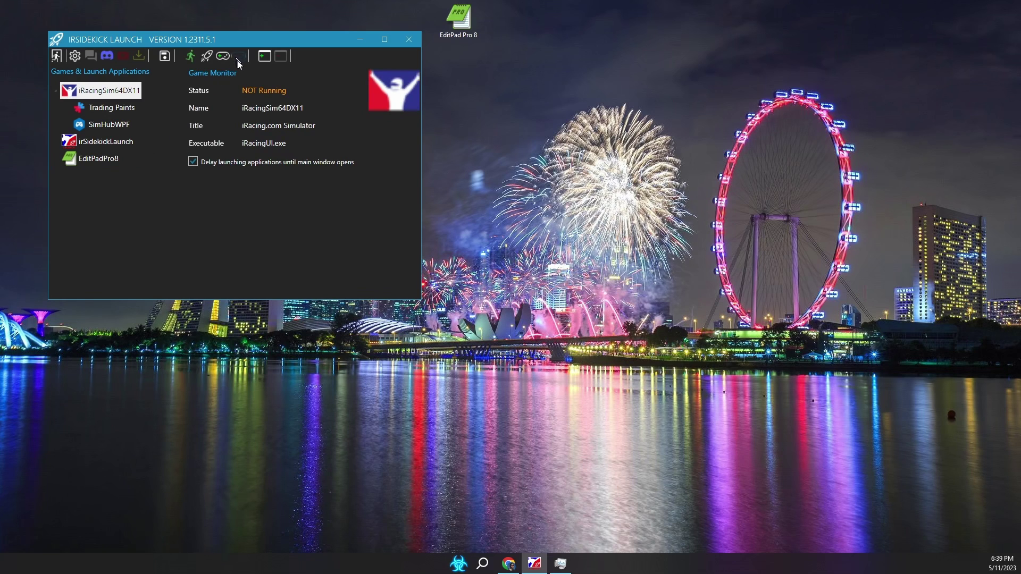
pyautogui.click(127, 142)
pyautogui.click(264, 56)
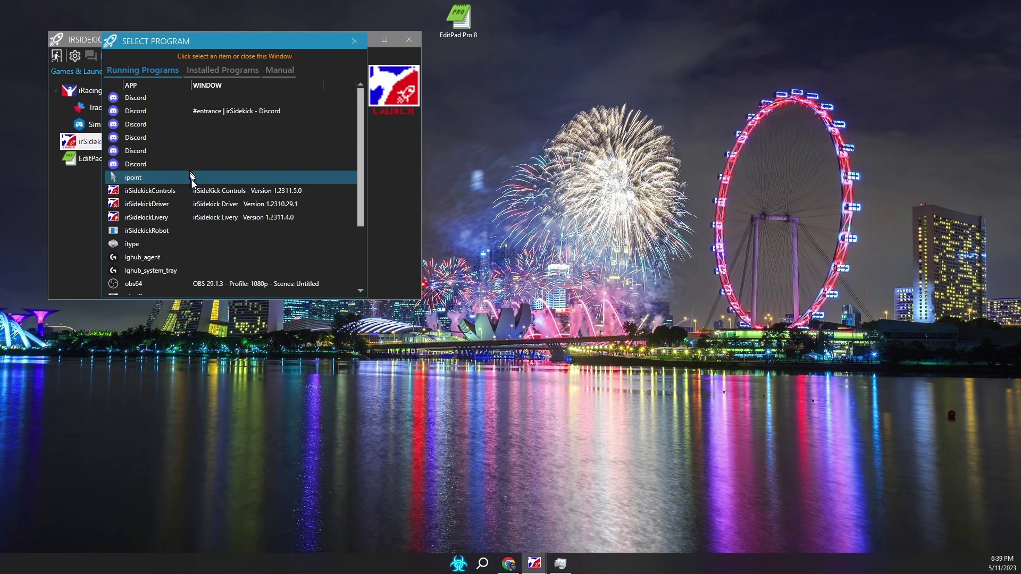
pyautogui.scroll(-2, 186, 178)
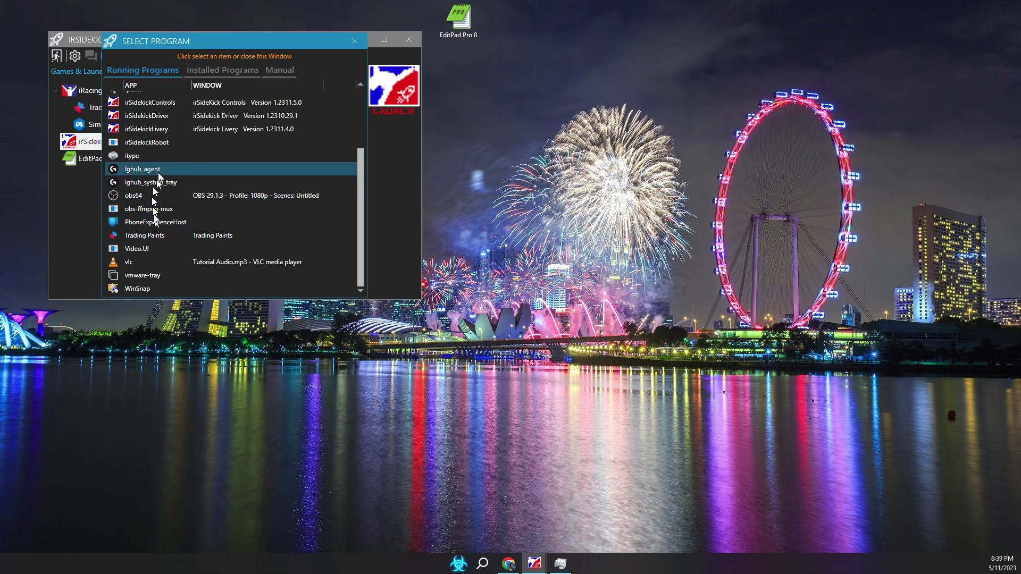
pyautogui.click(155, 103)
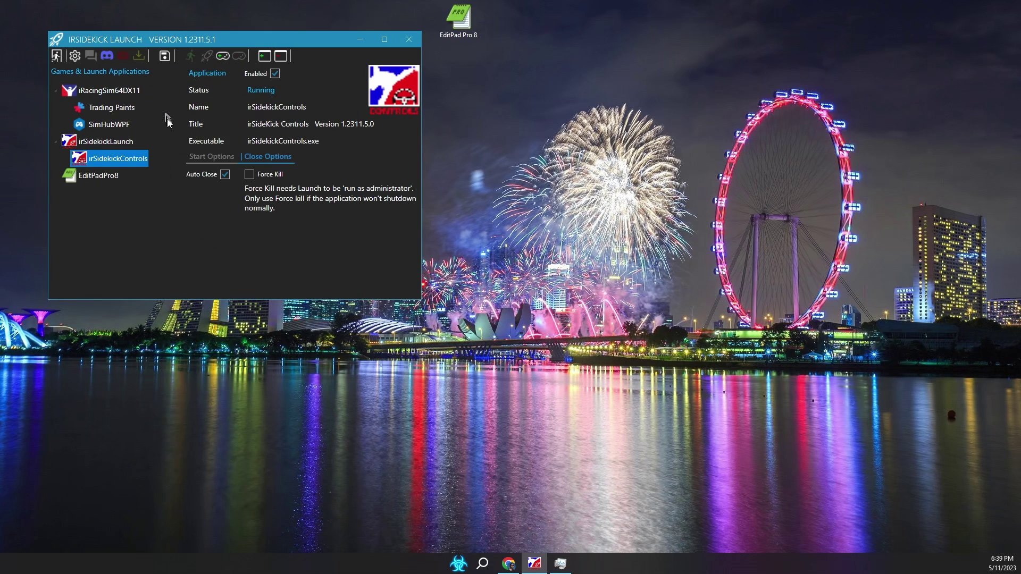
# Step: Add the running WinSnap as a supporting app under iRacingSim64DX11
pyautogui.click(122, 94)
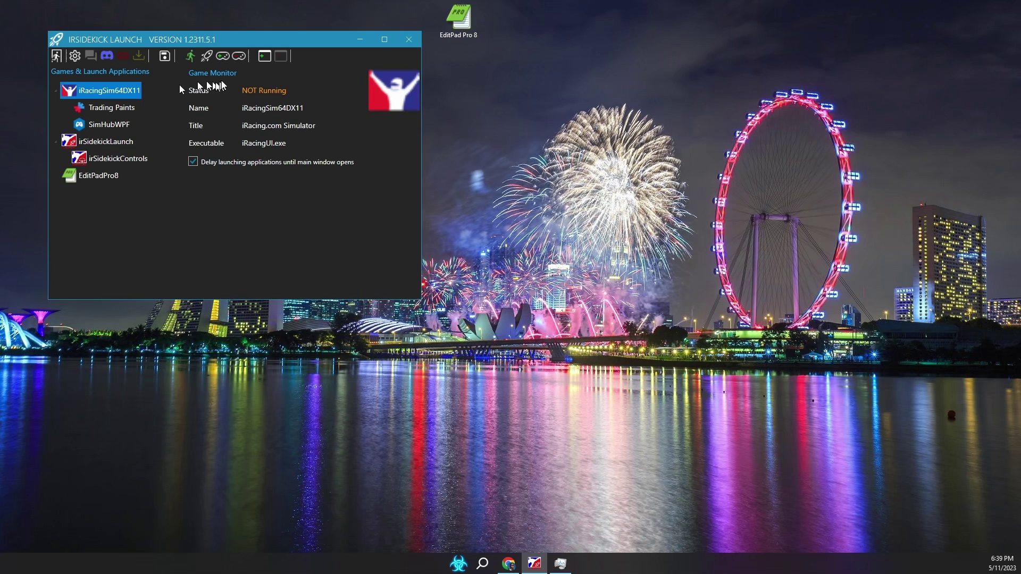
pyautogui.click(264, 56)
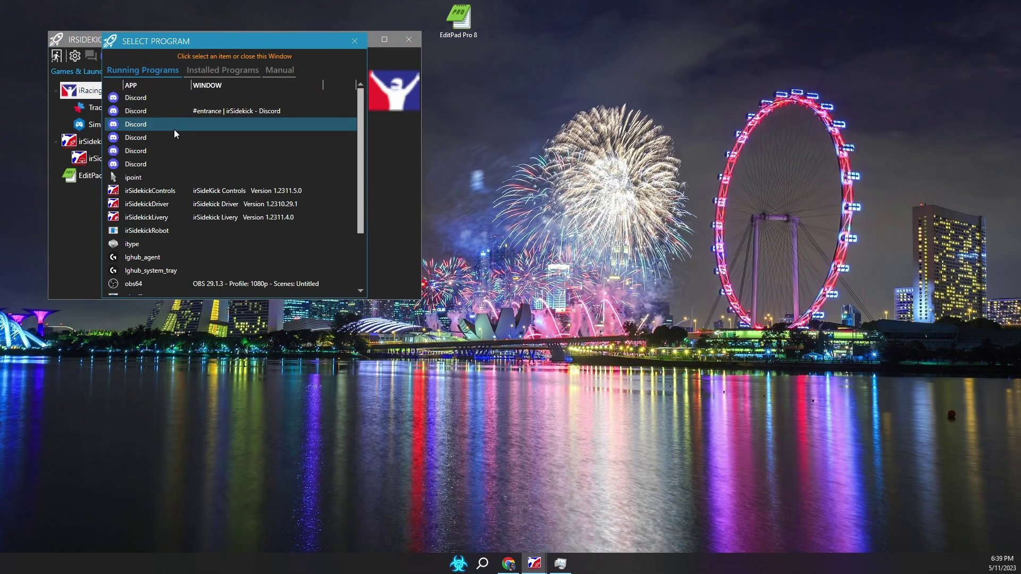
pyautogui.scroll(-2, 171, 134)
pyautogui.scroll(-1, 170, 134)
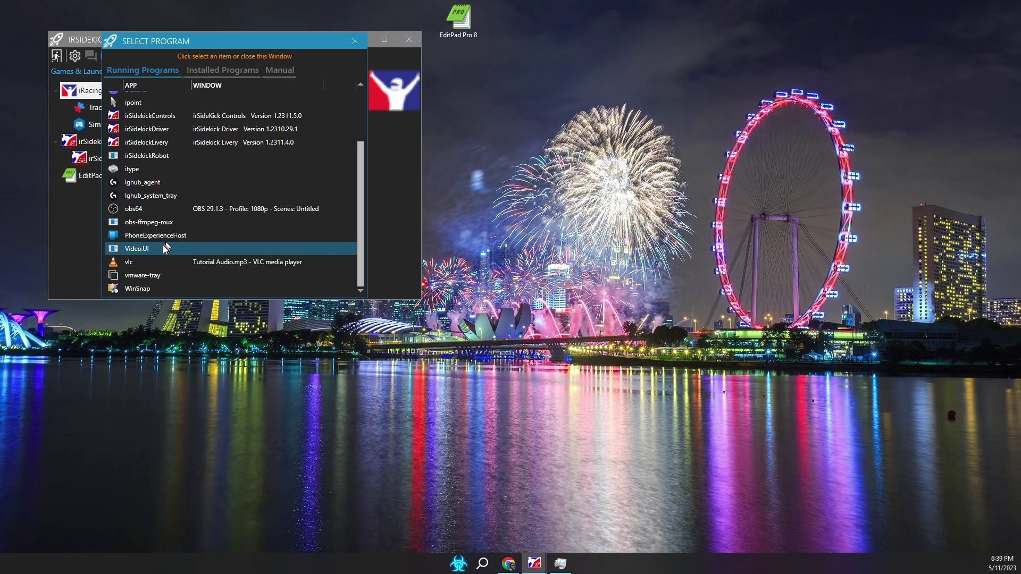
pyautogui.click(136, 288)
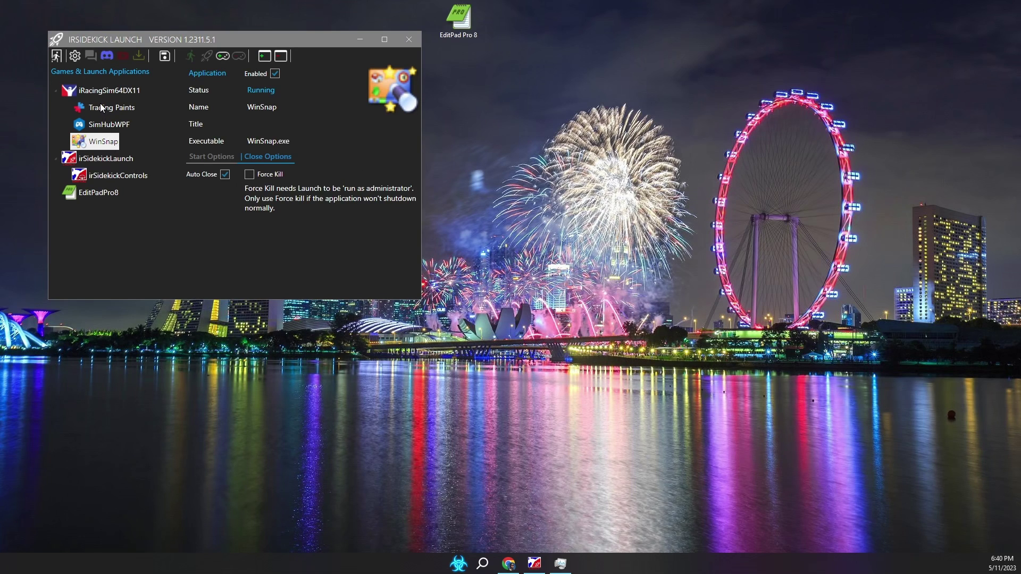
# Step: Remove WinSnap and move SimHubWPF above Trading Paints under iRacingSim64DX11
pyautogui.click(94, 141)
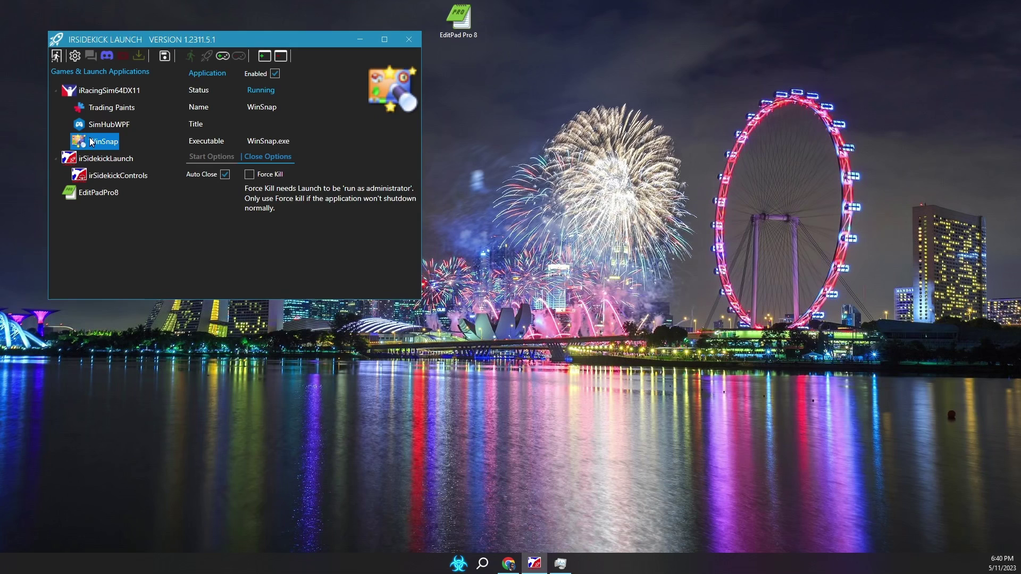
pyautogui.click(283, 60)
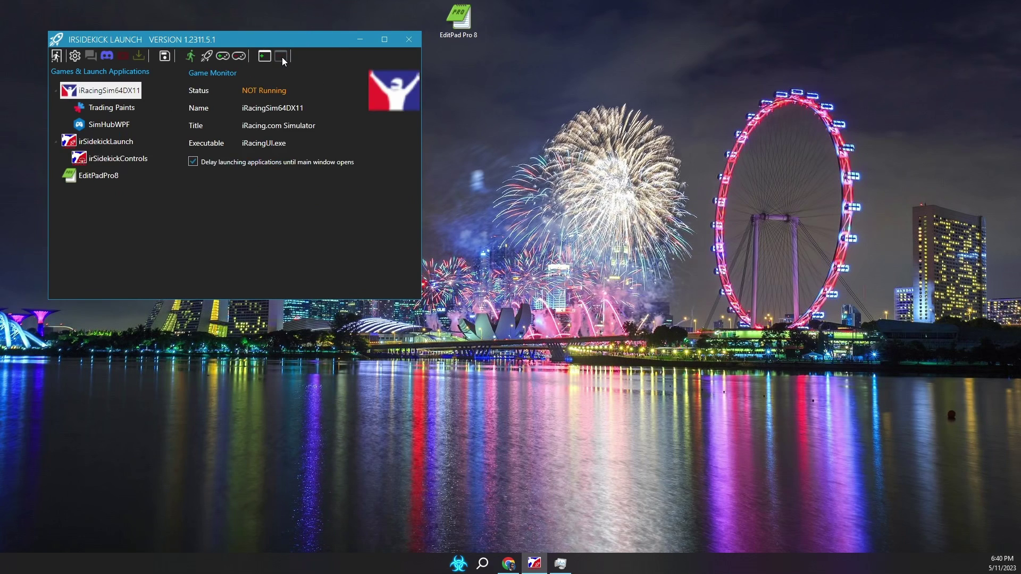
pyautogui.click(117, 125)
pyautogui.moveTo(117, 126)
pyautogui.mouseDown()
pyautogui.moveTo(95, 129)
pyautogui.moveTo(96, 116)
pyautogui.mouseUp()
# Step: Delete the stray SimHubWPF copy under irSidekickLaunch, keeping the one under iRacingSim64DX11
pyautogui.click(99, 108)
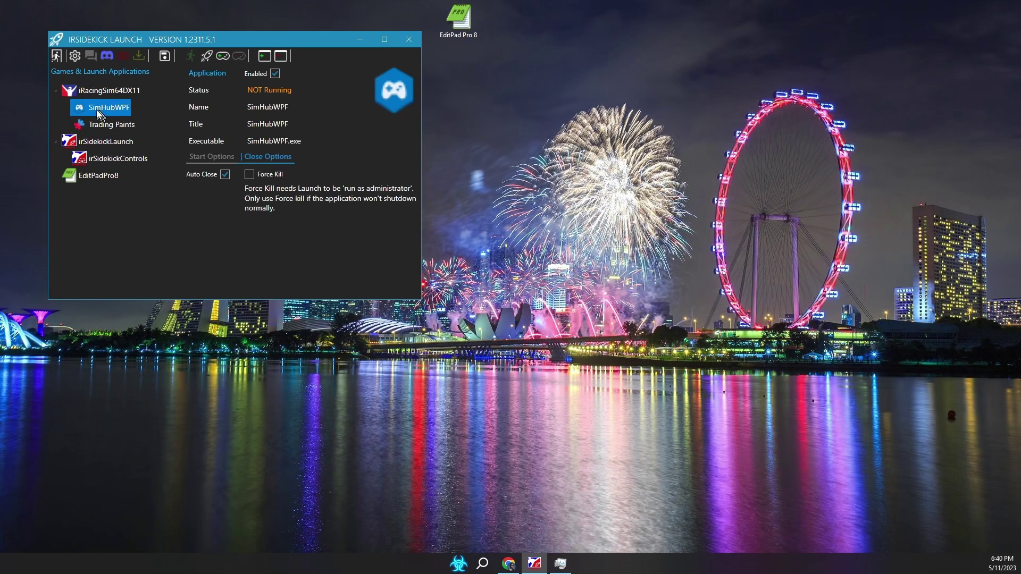
pyautogui.moveTo(101, 111); pyautogui.dragTo(102, 146)
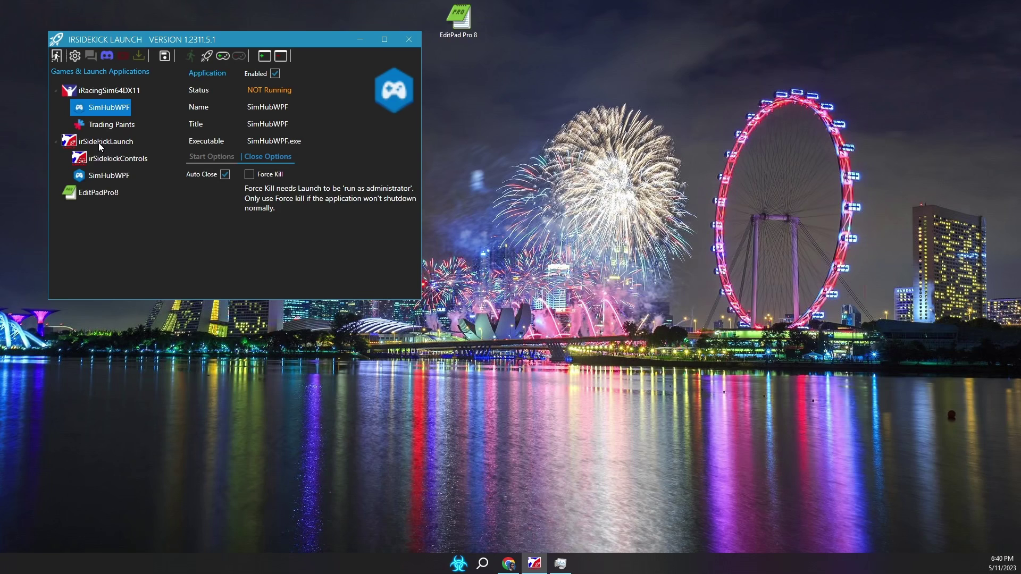
pyautogui.click(113, 179)
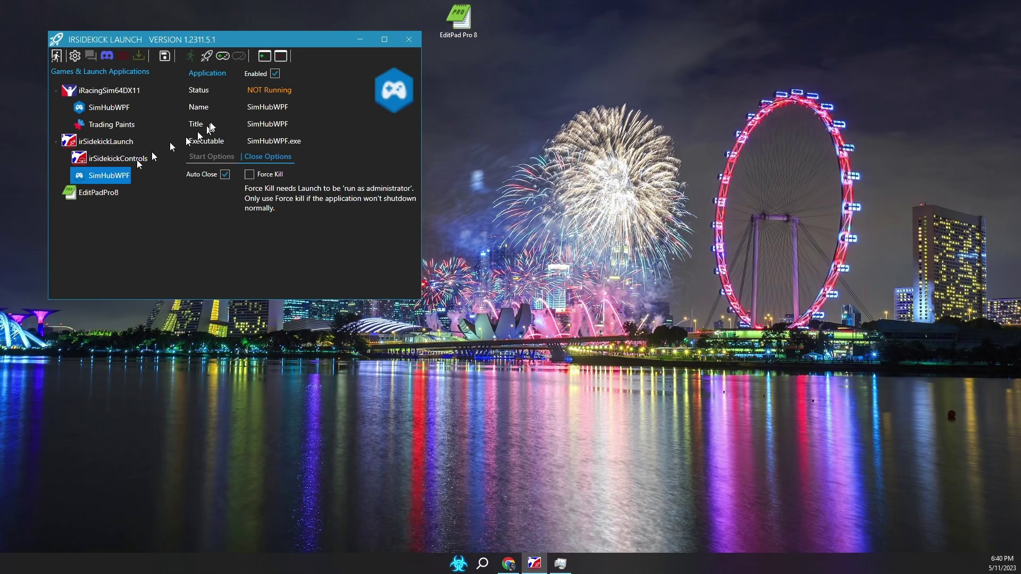
pyautogui.click(280, 57)
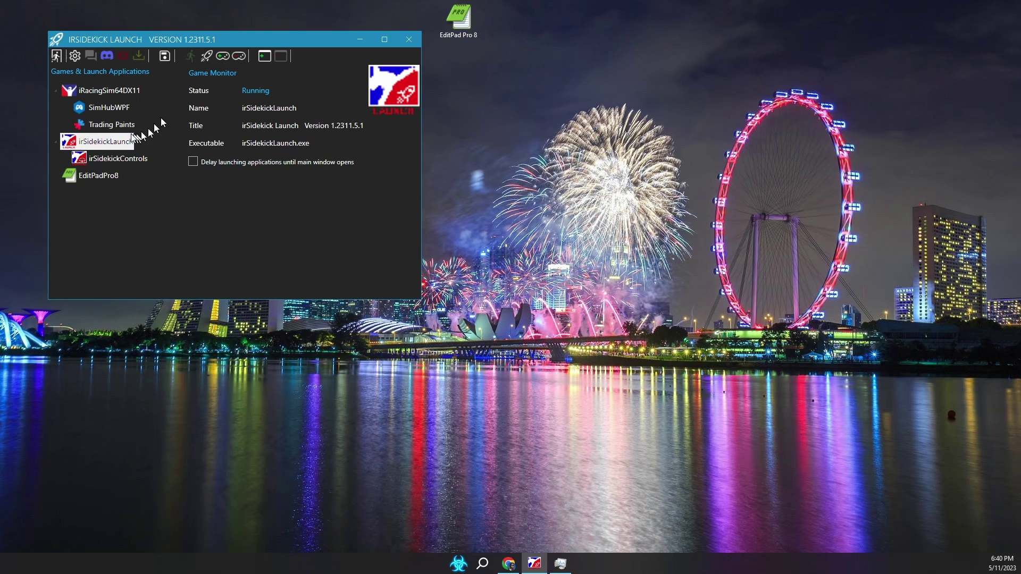
pyautogui.click(104, 109)
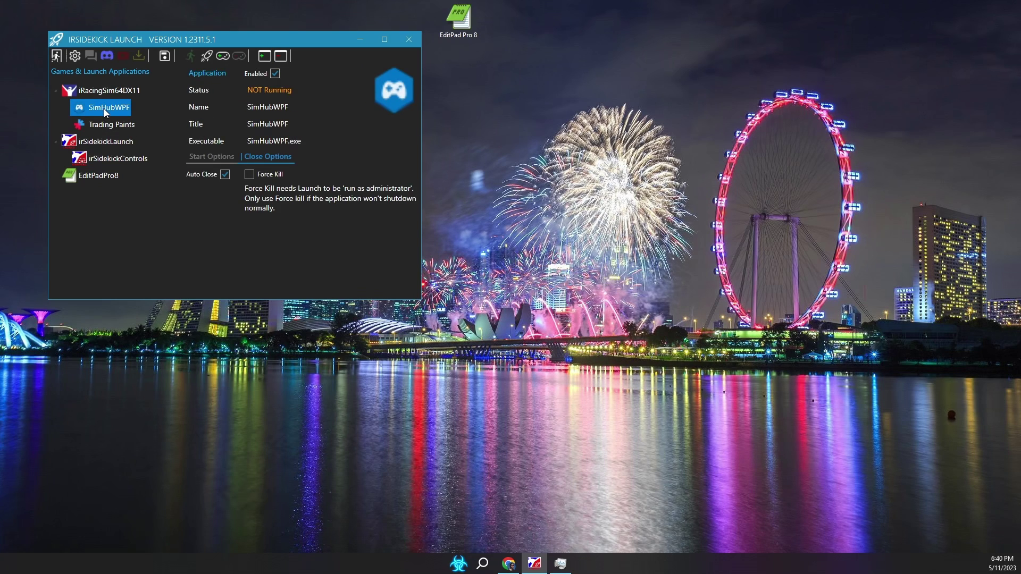
# Step: Check Trading Paints' start options, then show the iRacingSim64DX11 game details
pyautogui.click(113, 125)
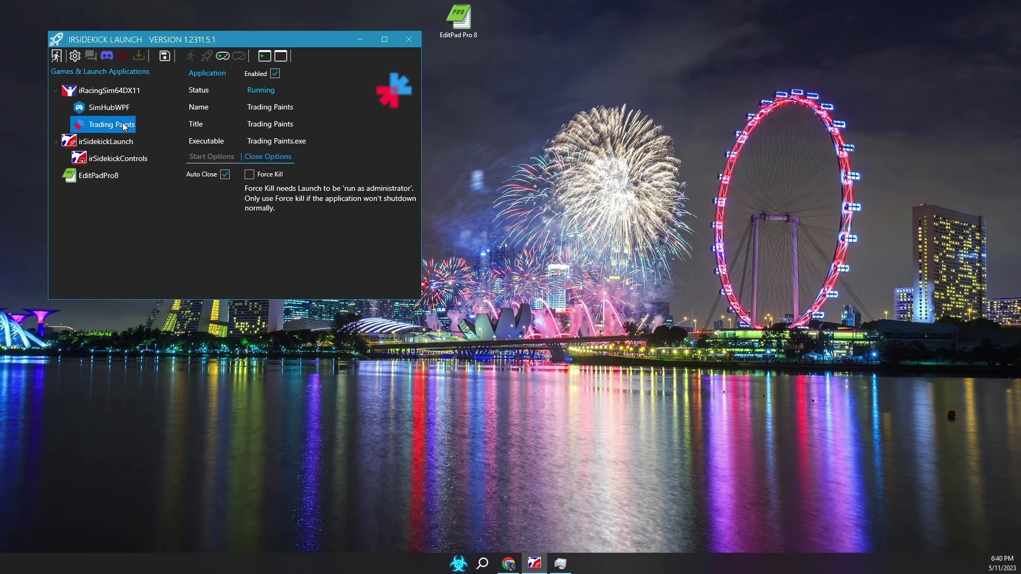
pyautogui.click(201, 156)
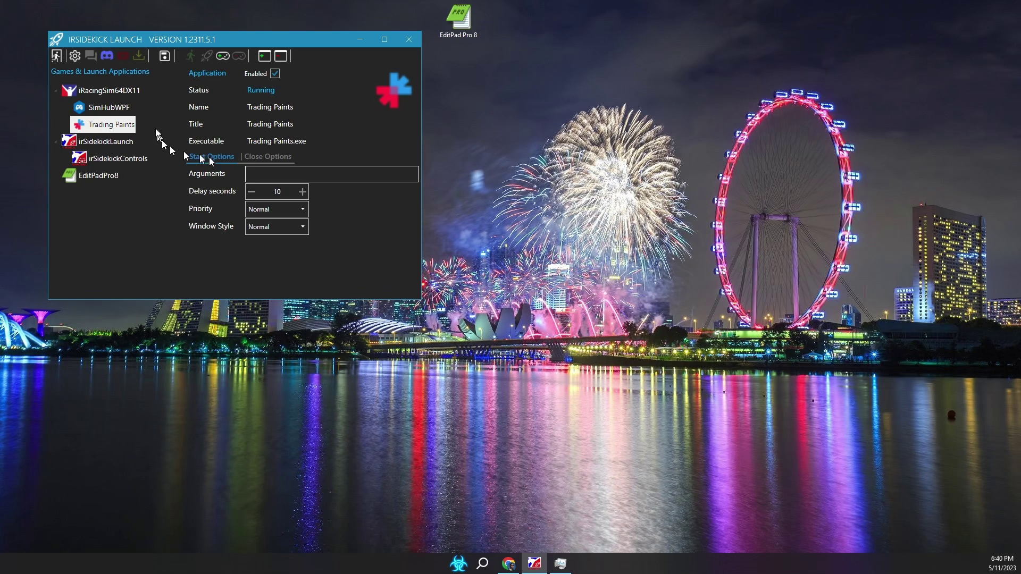
pyautogui.click(135, 93)
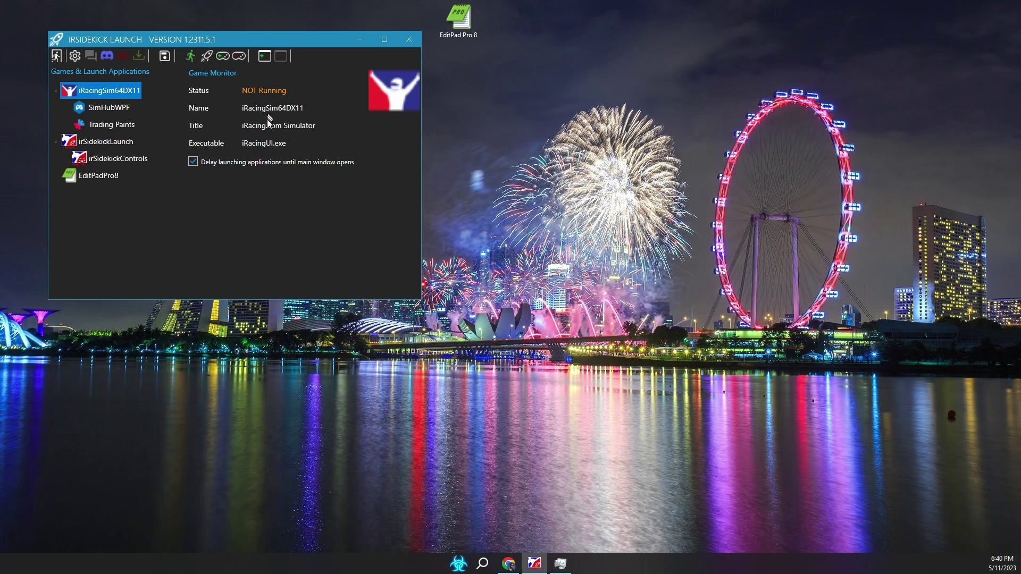
pyautogui.moveTo(307, 144)
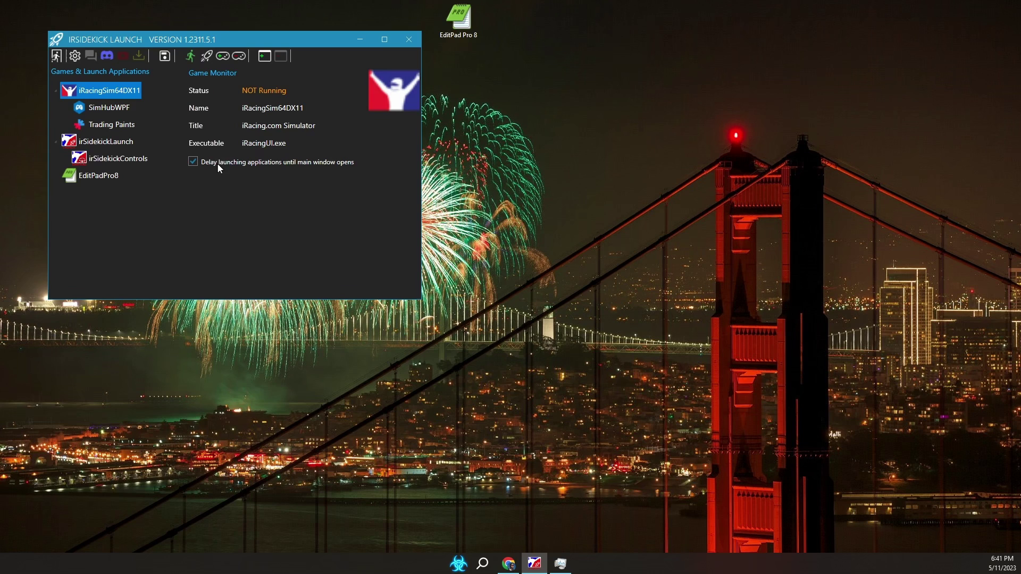
# Step: Show Trading Paints' start options (10-second delay, Normal priority) with focus in Arguments
pyautogui.click(109, 108)
pyautogui.click(114, 125)
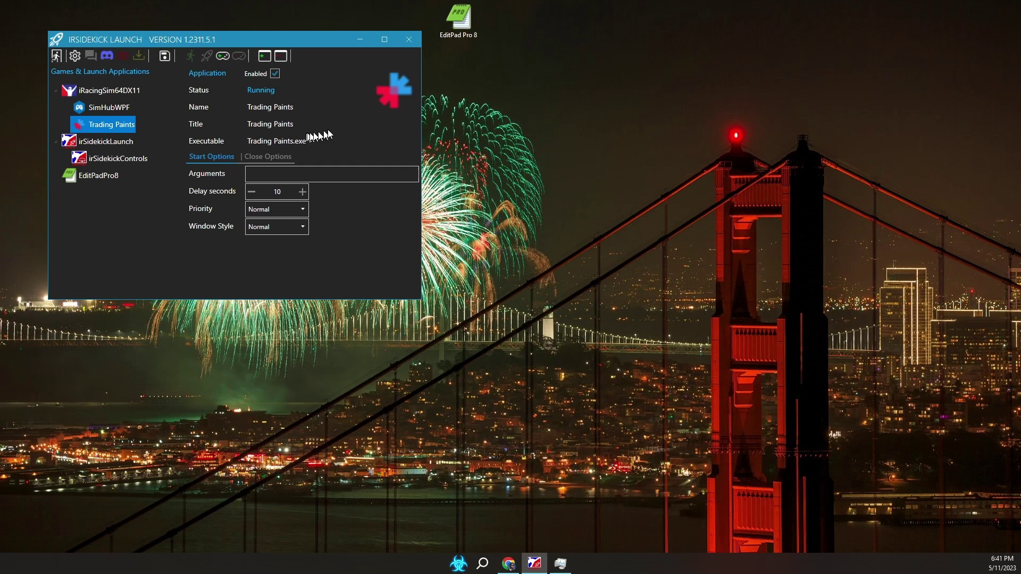
pyautogui.click(275, 74)
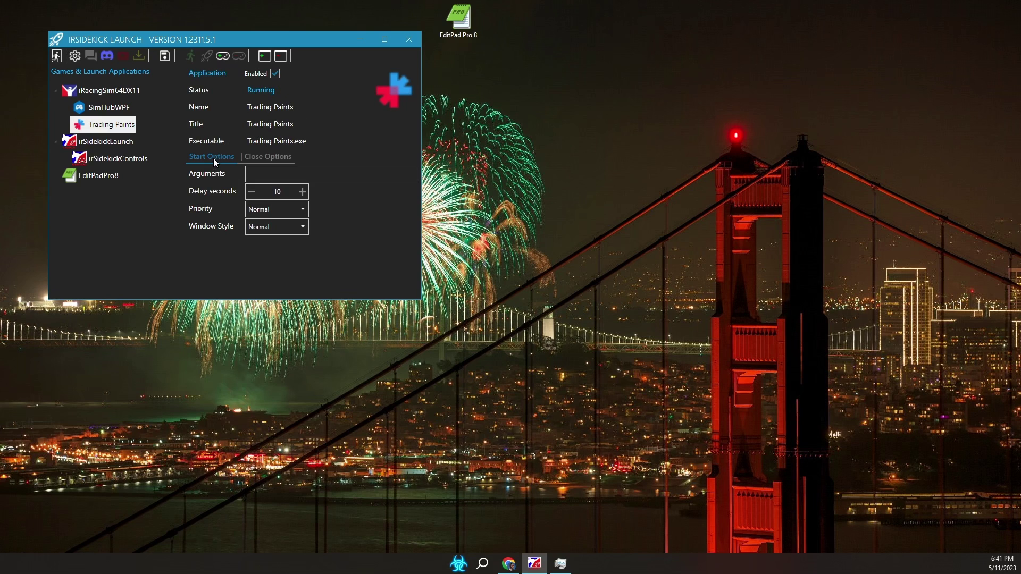
pyautogui.press('Tab')
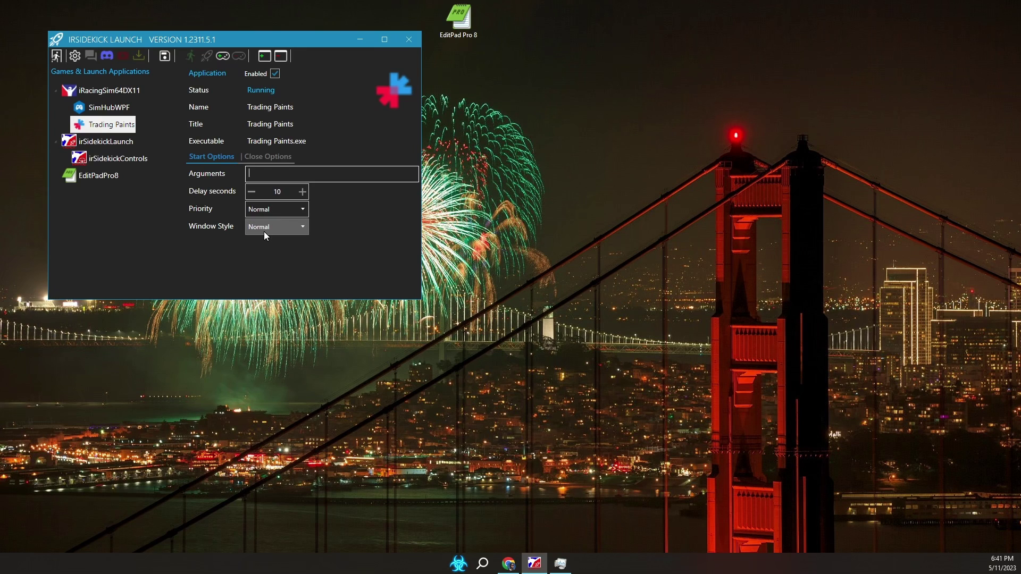
pyautogui.click(288, 192)
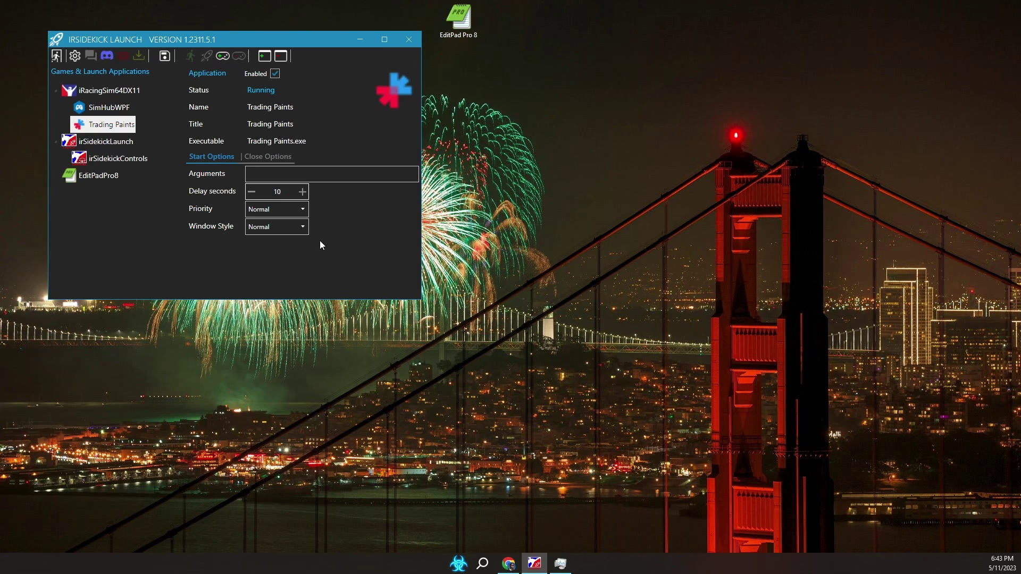
# Step: Show Trading Paints' close options, with Auto Close on and Force Kill off
pyautogui.click(277, 156)
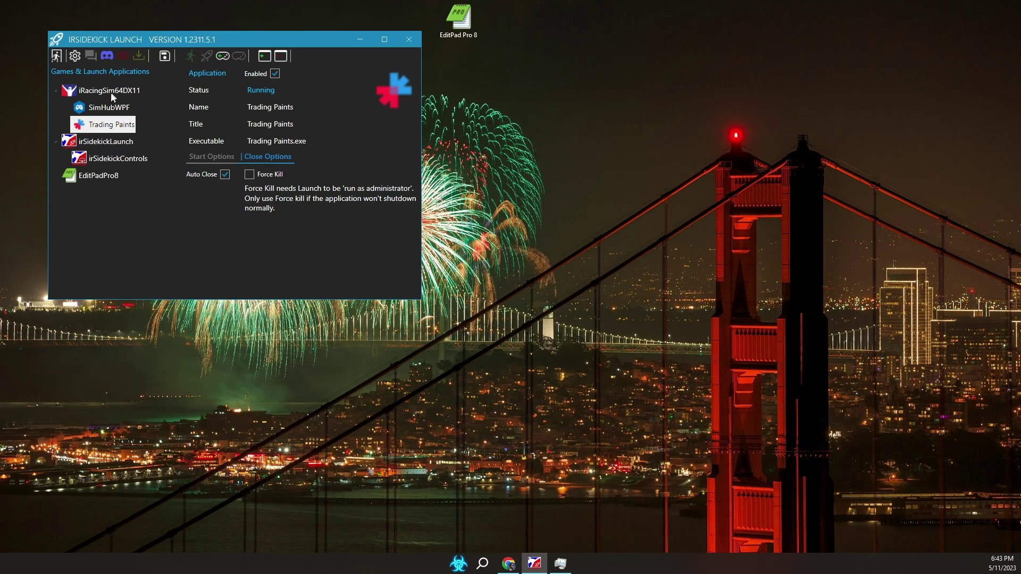
# Step: Launch EditPadPro8 from irSidekick Launch, close EditPad Pro again, and reselect Trading Paints
pyautogui.click(75, 178)
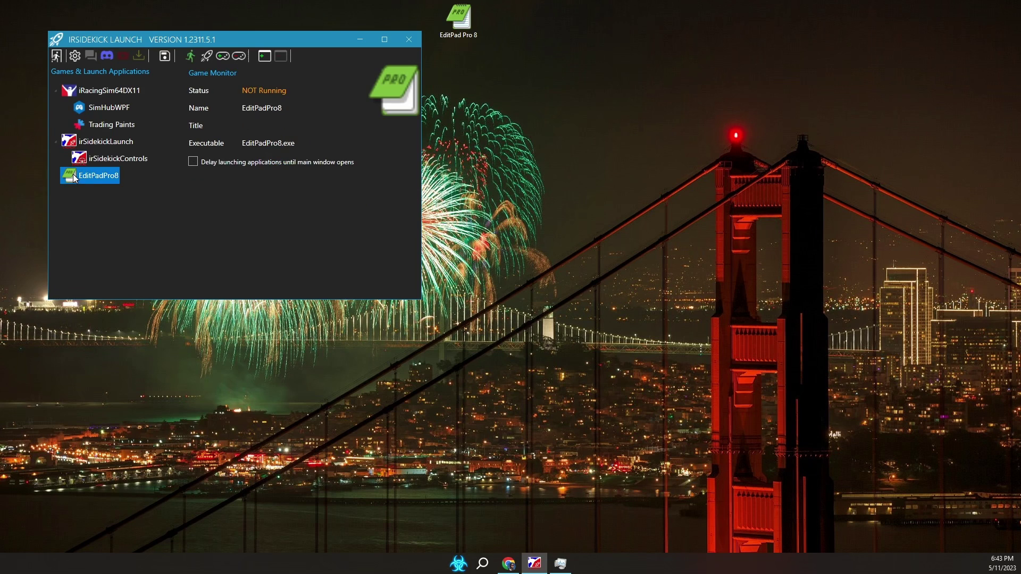
pyautogui.click(188, 65)
pyautogui.click(190, 58)
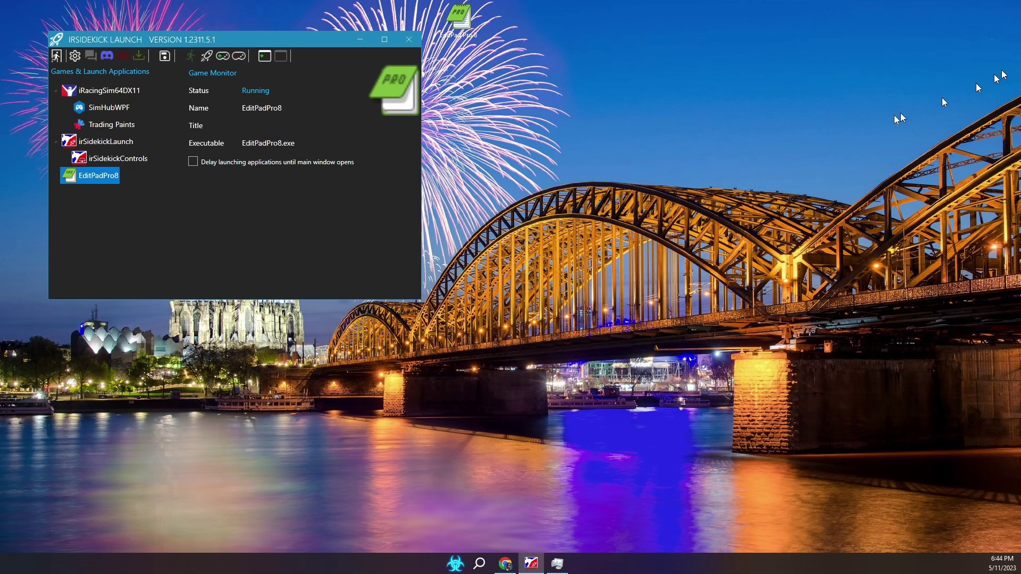
pyautogui.click(1003, 65)
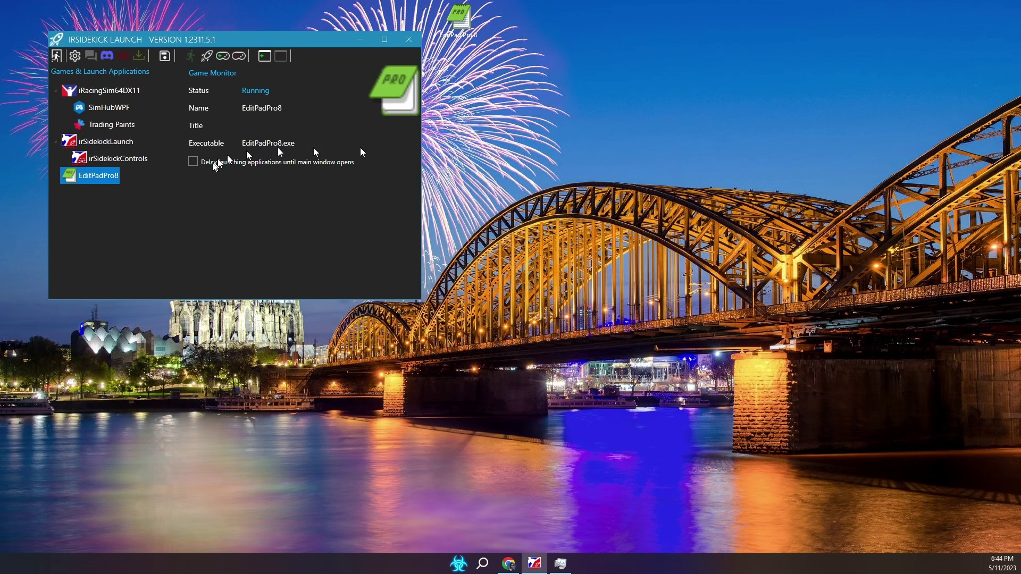
pyautogui.click(127, 126)
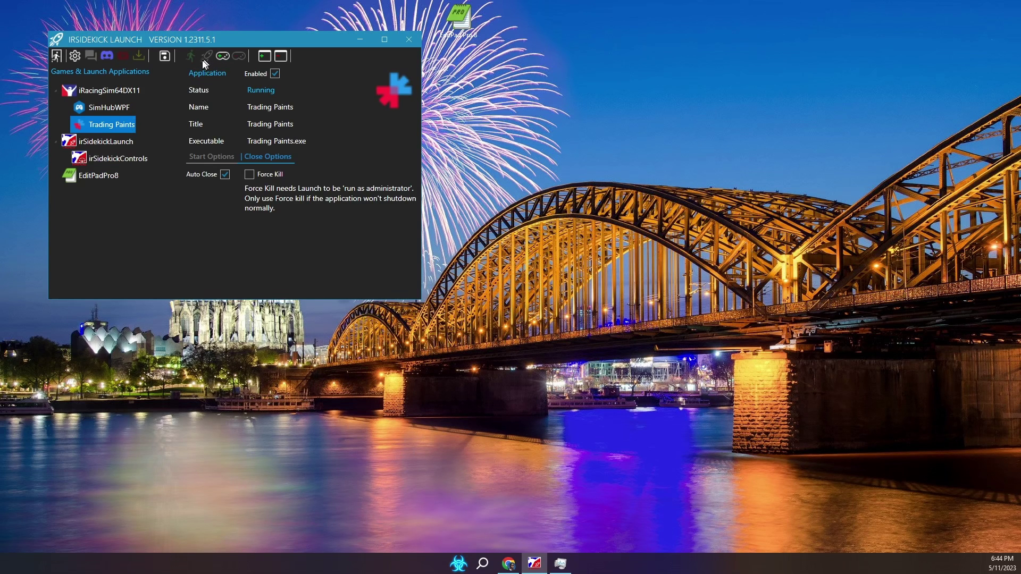
pyautogui.click(127, 108)
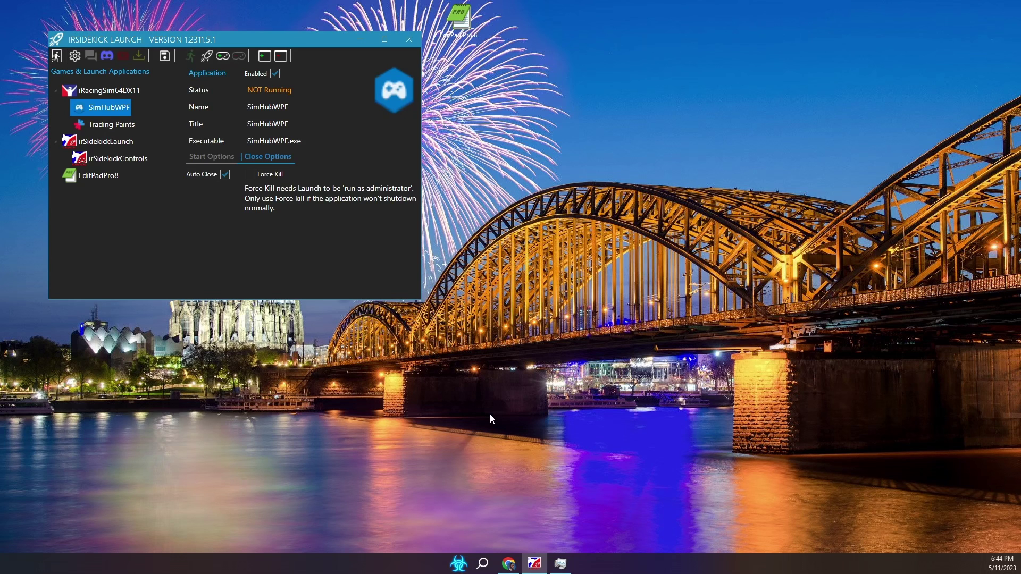
# Step: Show Task Manager's Services tab listing Windows services beside irSidekick Launch
pyautogui.click(561, 564)
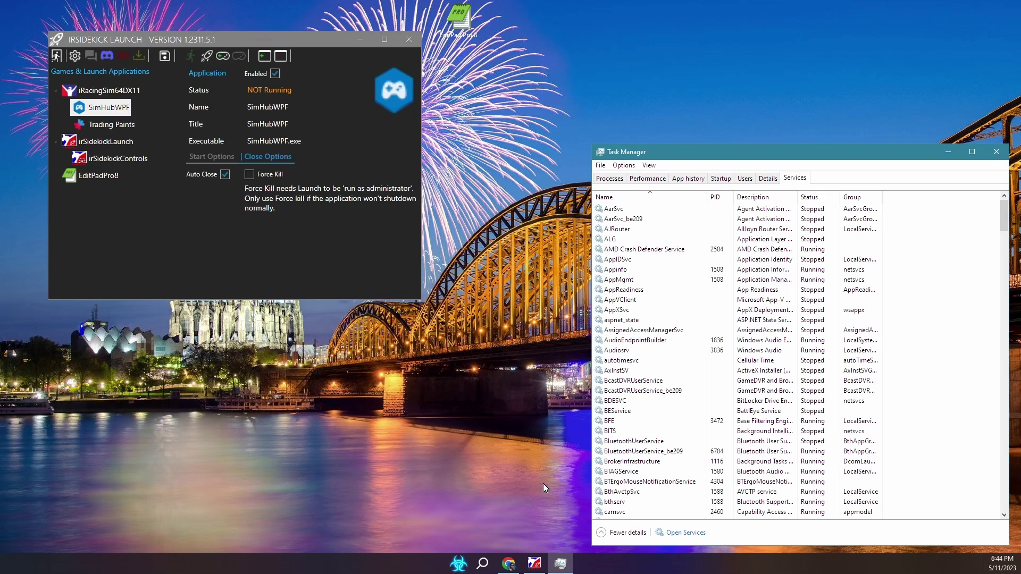